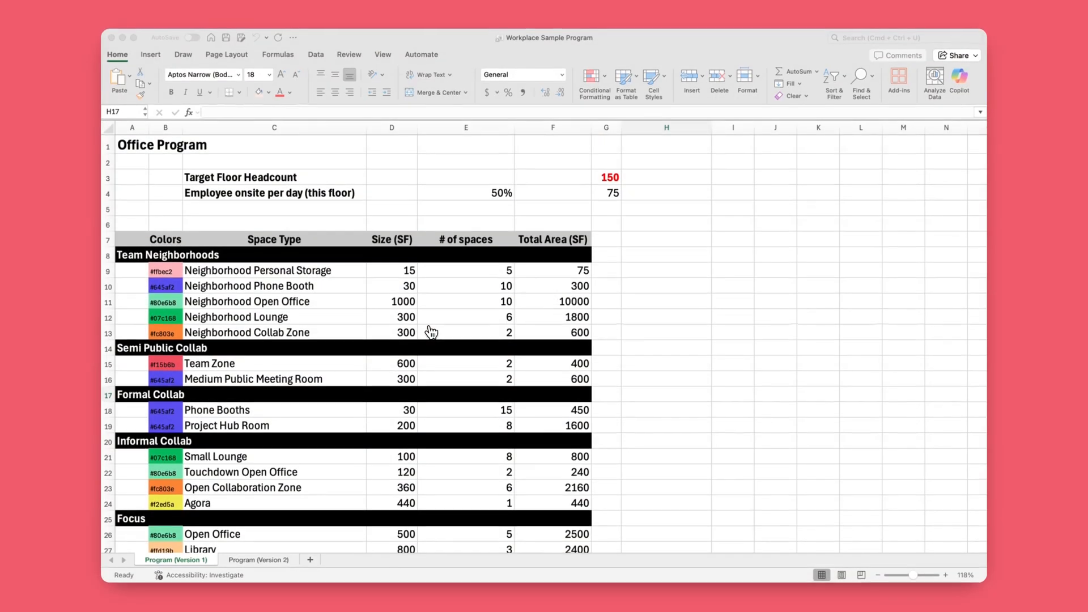
# Step: Review the office program's space types in the workbook, from Team Neighborhoods down to the total and target area rows
pyautogui.scroll(-7, 544, 340)
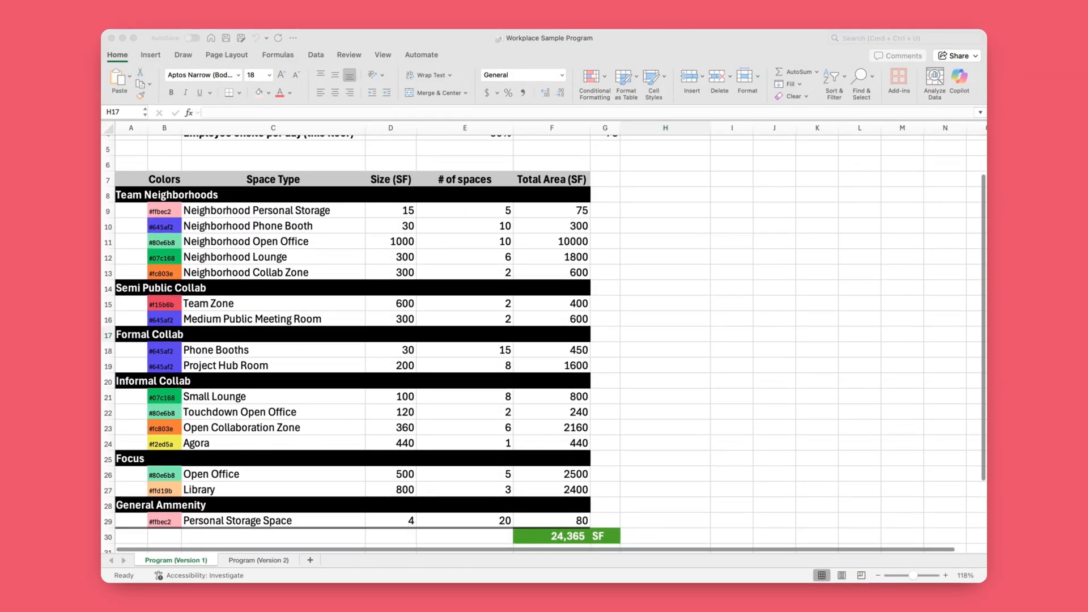
pyautogui.scroll(-1, 544, 340)
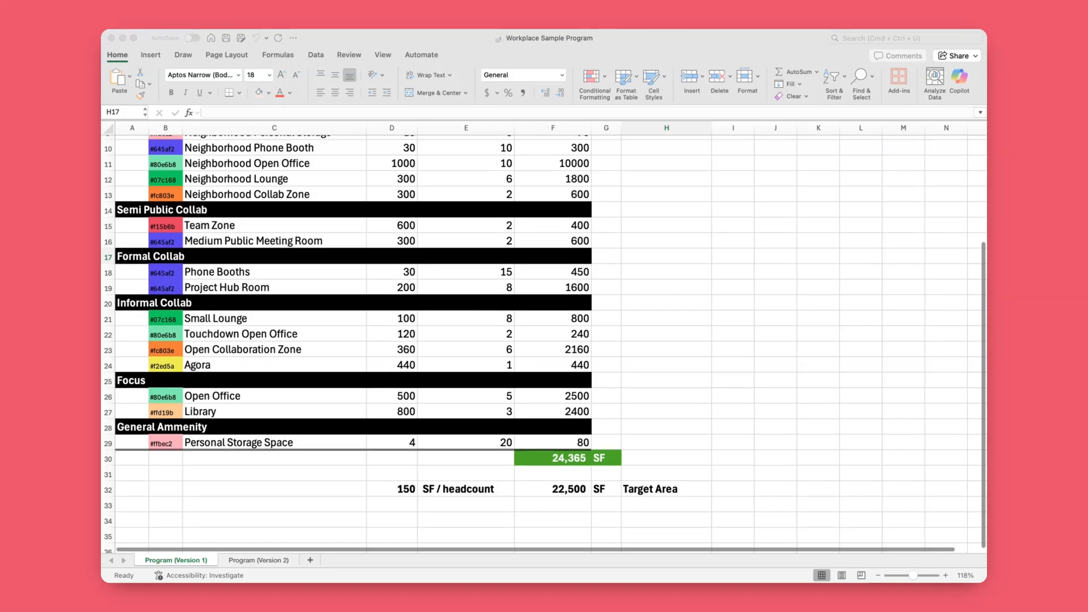
pyautogui.scroll(2, 544, 340)
pyautogui.scroll(2, 431, 333)
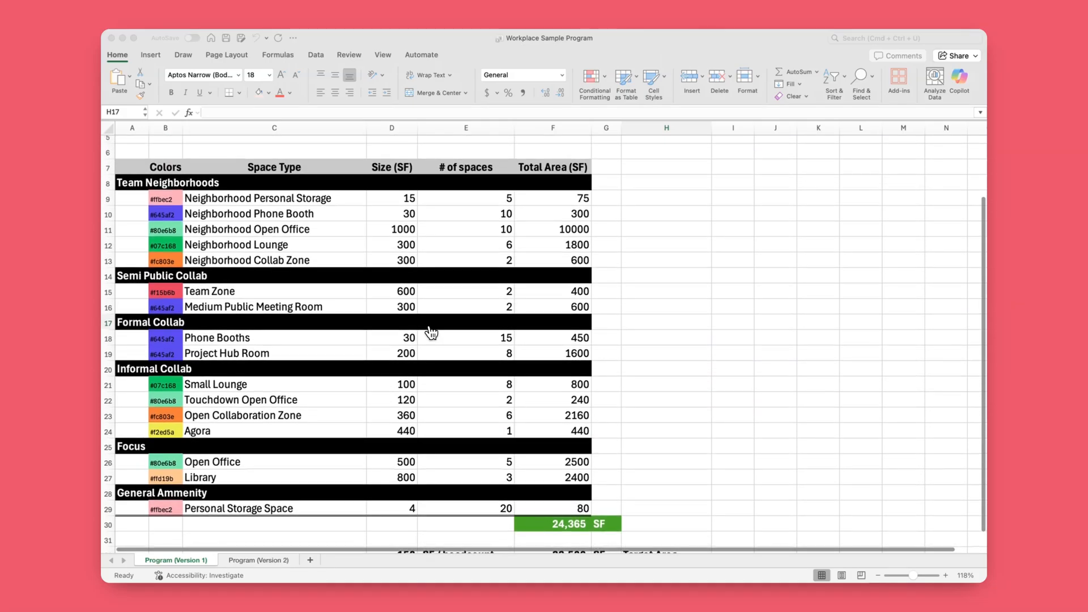
pyautogui.click(107, 339)
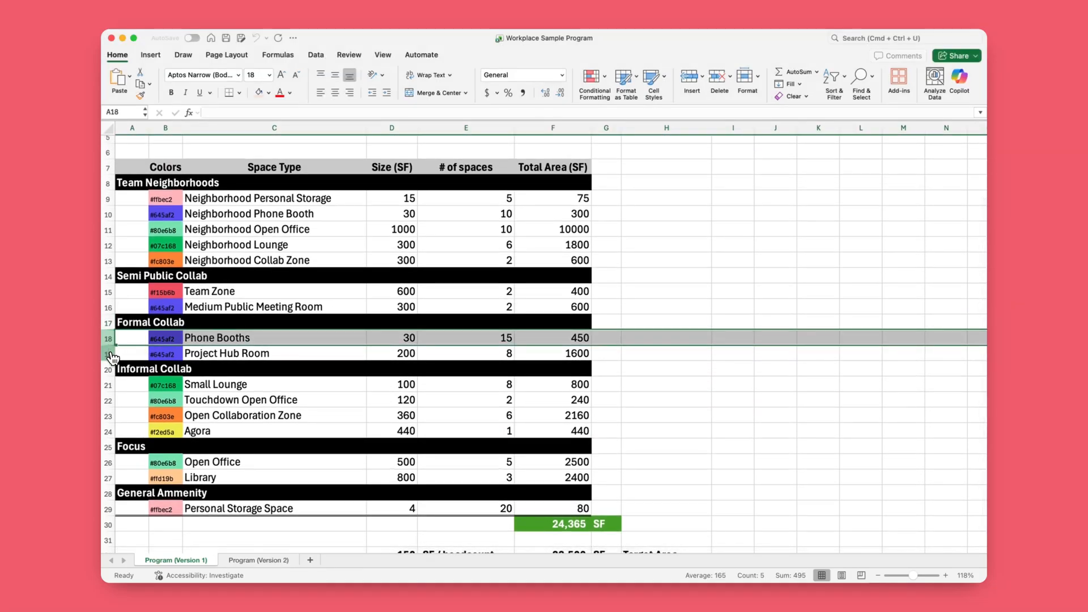
pyautogui.click(108, 354)
pyautogui.click(276, 387)
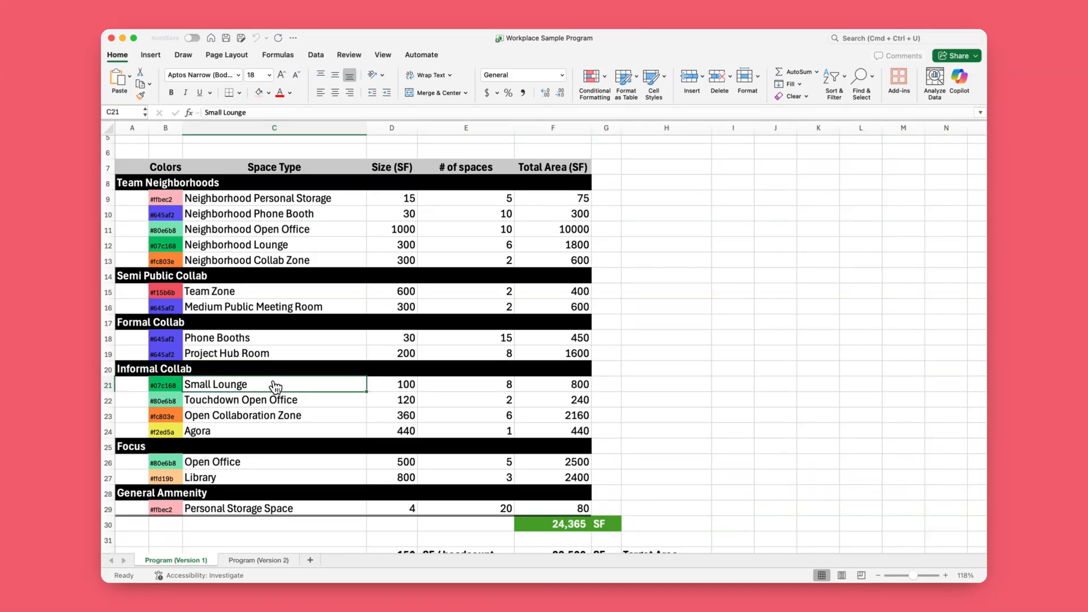
# Step: Examine the program's header row for space type, size and number of spaces, and both program version sheets
pyautogui.scroll(3, 362, 228)
pyautogui.click(109, 202)
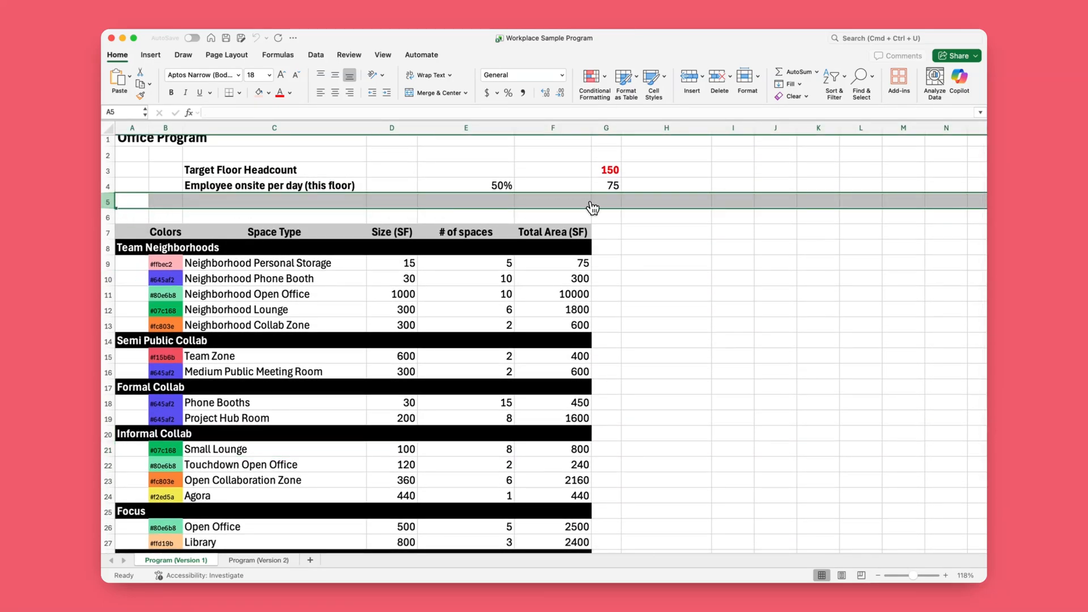
pyautogui.click(187, 235)
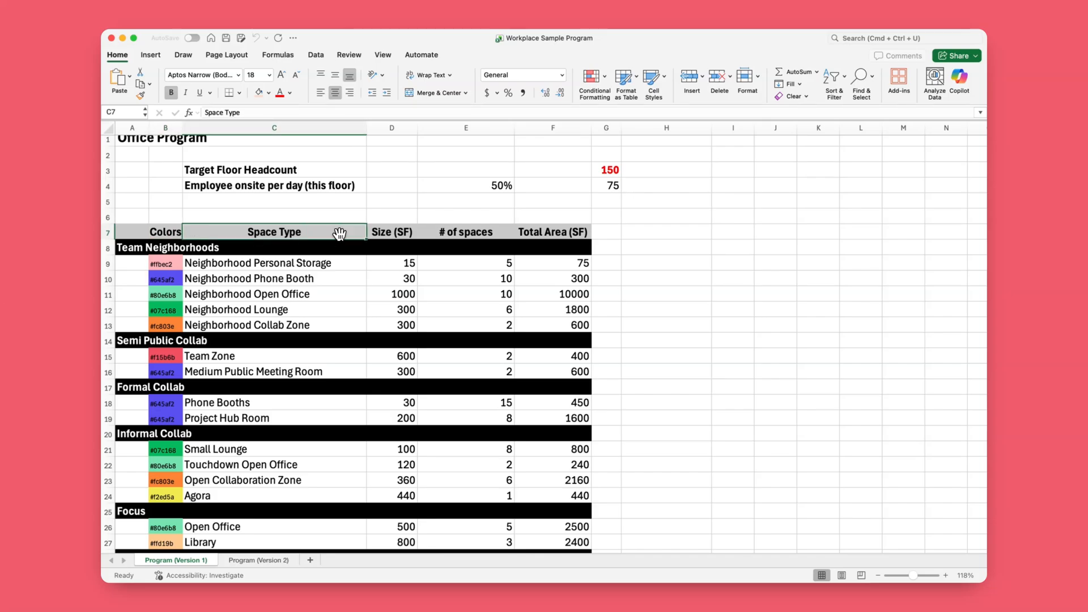
pyautogui.click(407, 238)
pyautogui.click(479, 241)
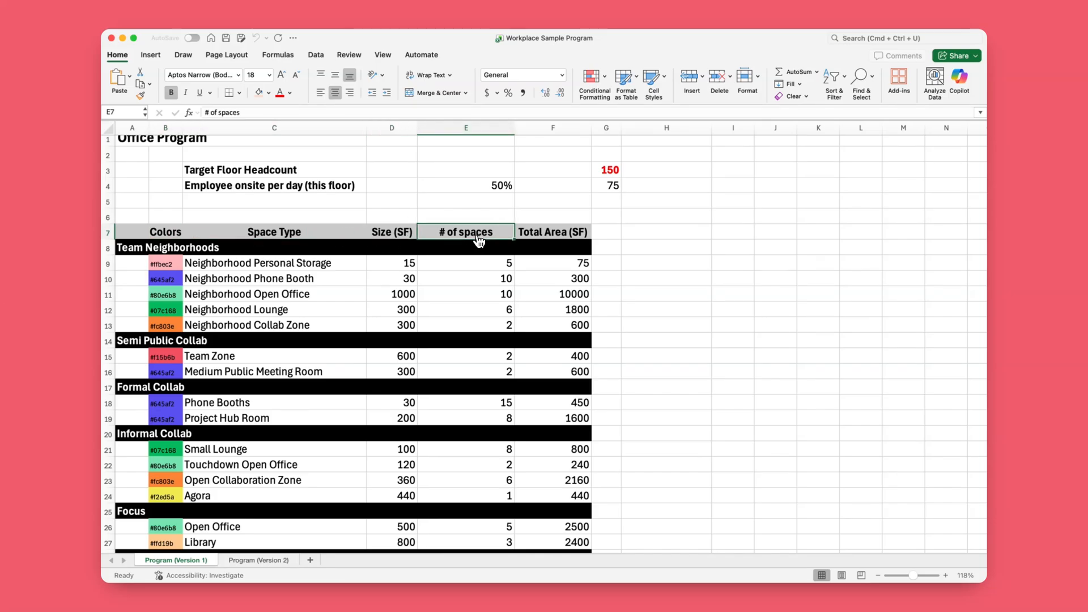
pyautogui.click(258, 560)
pyautogui.click(195, 560)
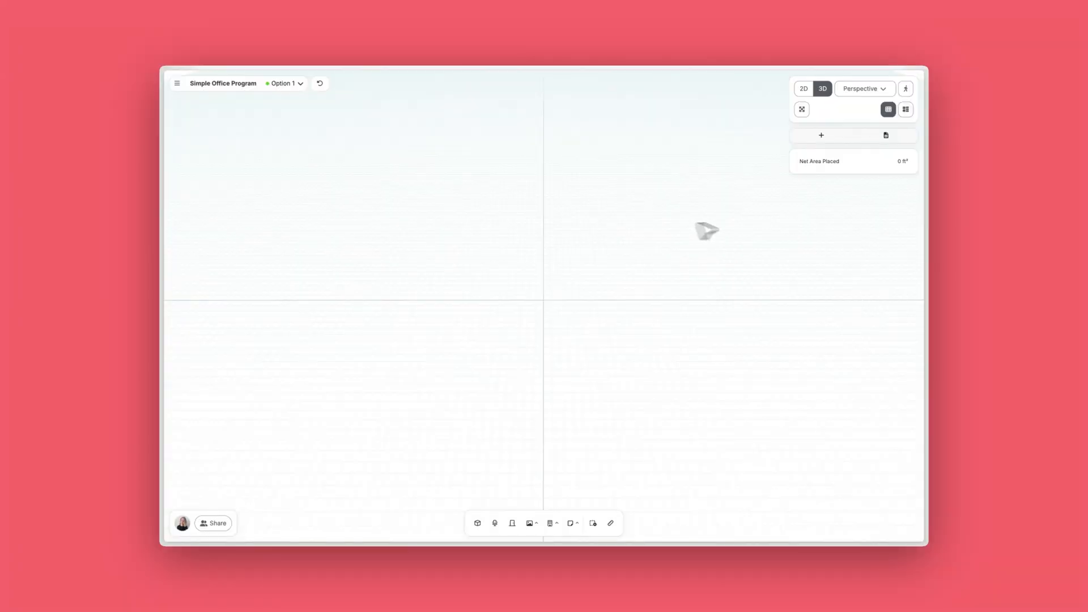
# Step: Switch to the Simple Office Program project in Hypar and upload Workplace Sample Program.xlsx, using the sheet Program (Version 1)
pyautogui.click(875, 136)
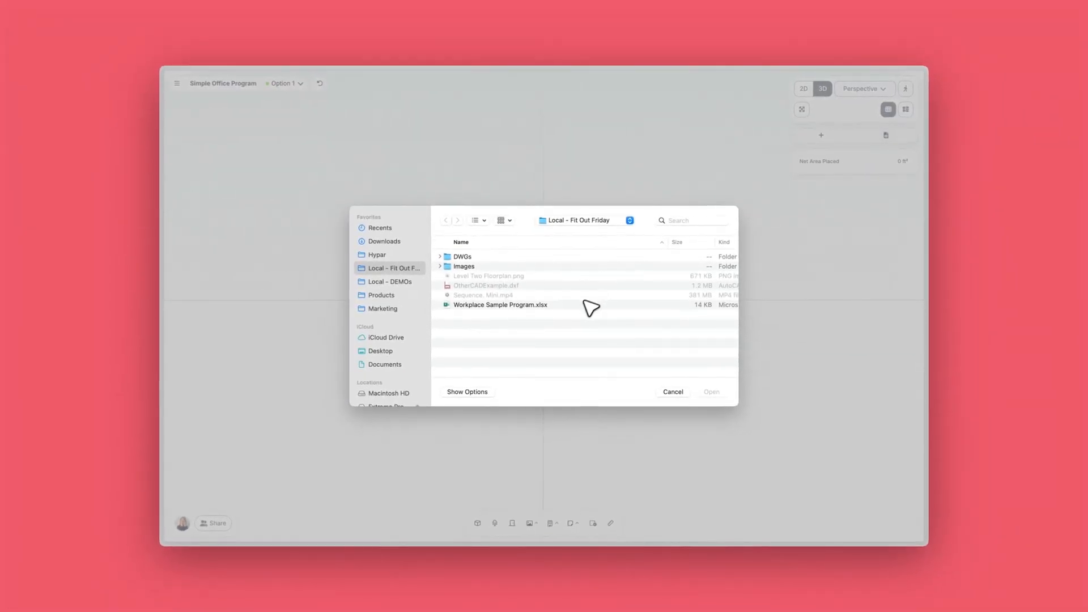
pyautogui.click(587, 310)
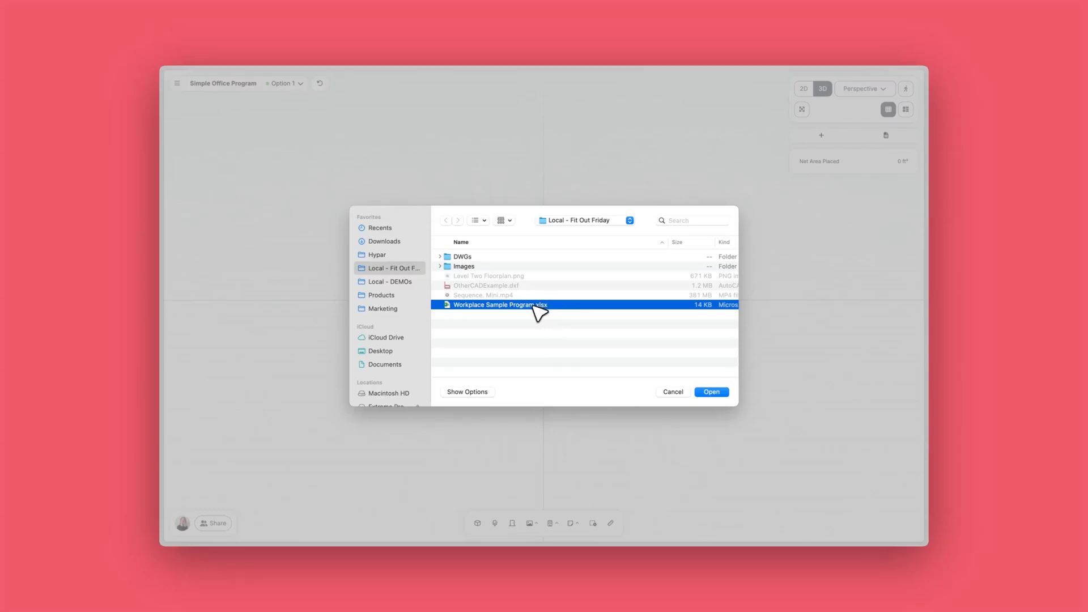
pyautogui.click(709, 392)
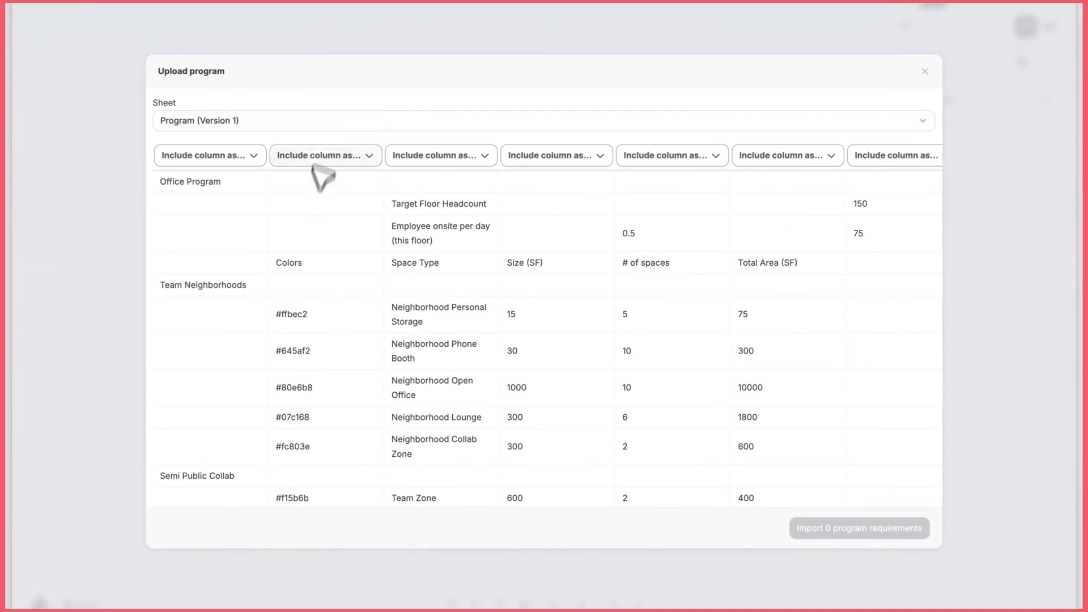
pyautogui.click(315, 121)
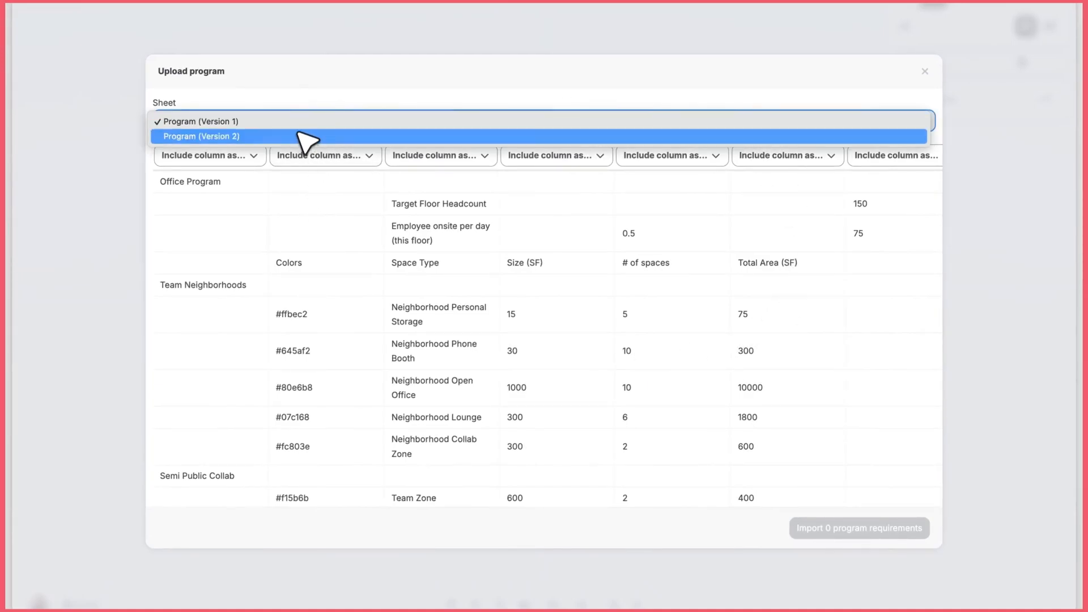
pyautogui.click(297, 122)
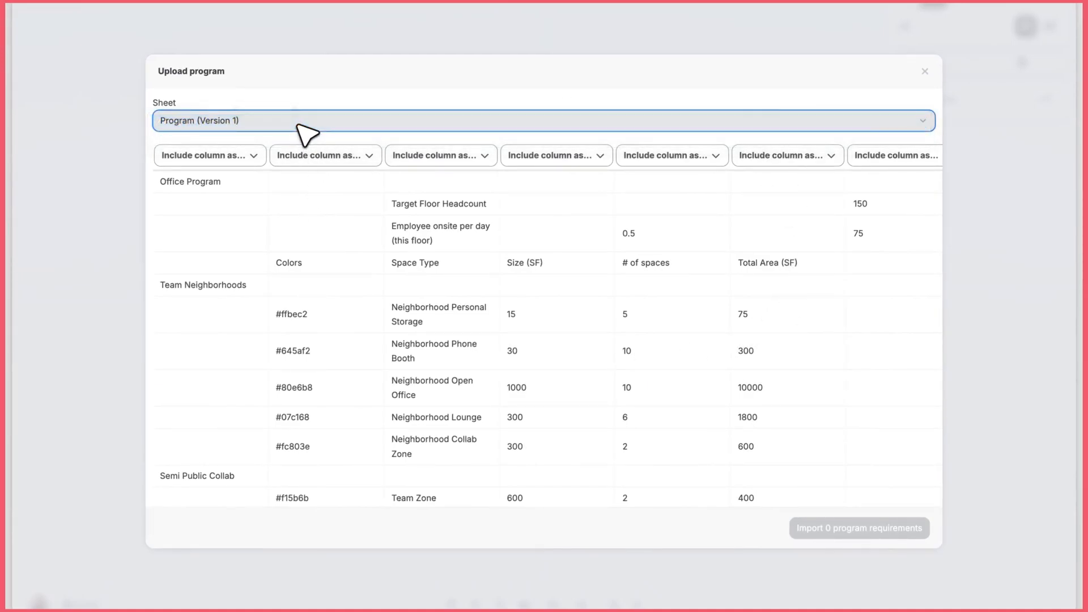
# Step: Map the Space Type column as Program Name, Size (SF) as Area per Space in ft², and # of spaces as Space Count
pyautogui.click(426, 156)
pyautogui.click(429, 187)
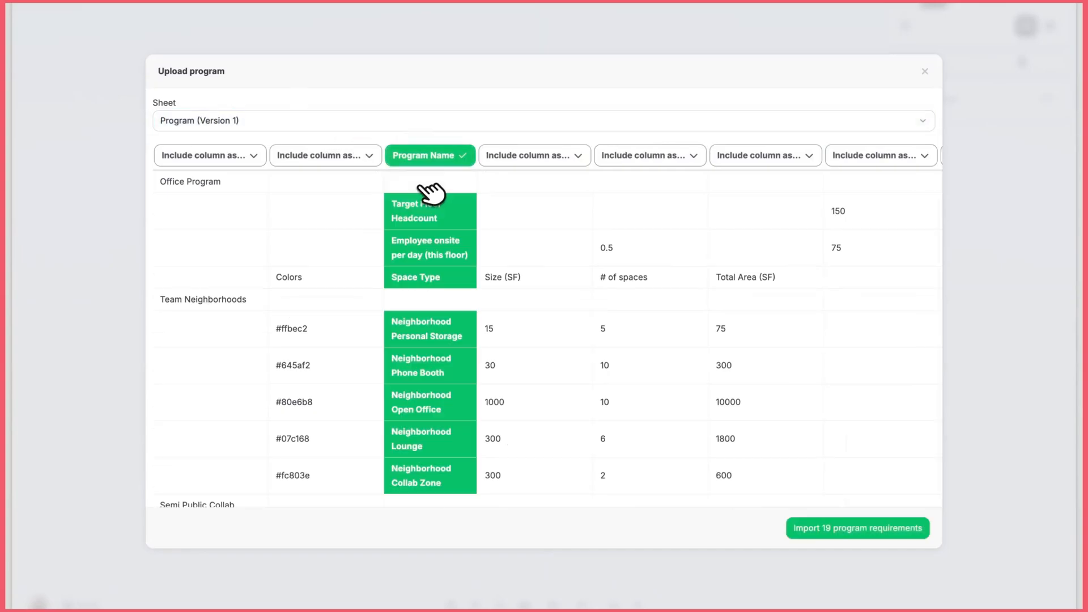
pyautogui.click(522, 157)
pyautogui.click(518, 284)
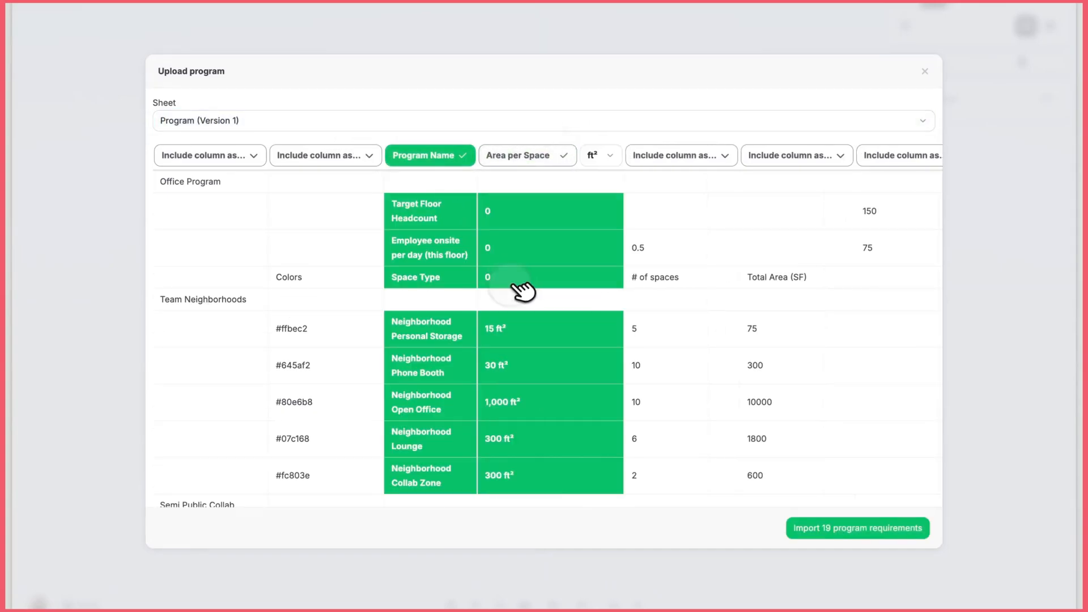
pyautogui.click(685, 158)
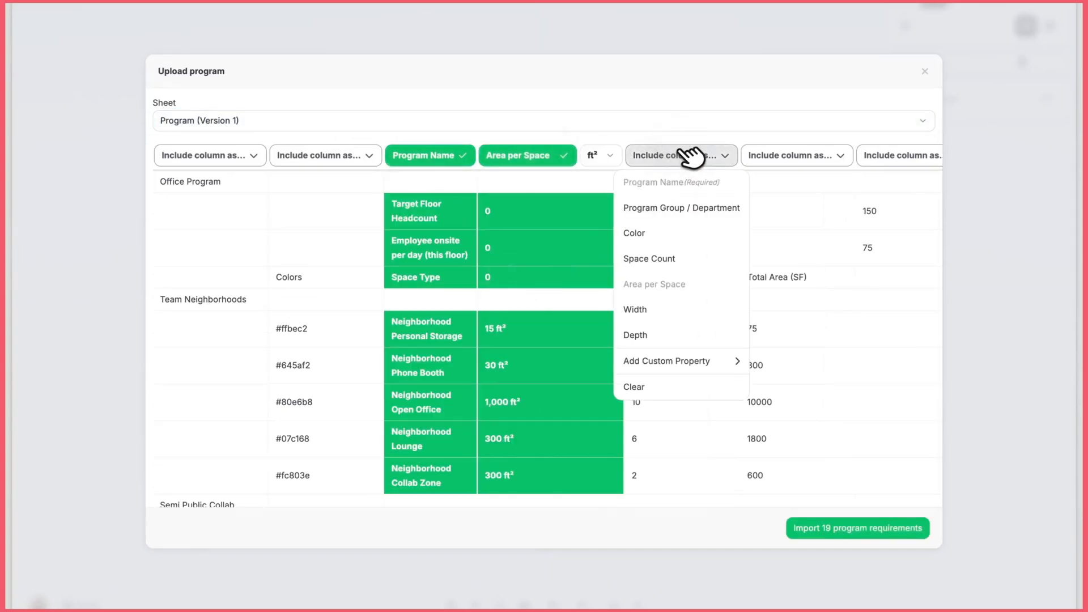
pyautogui.click(680, 263)
pyautogui.scroll(-4, 680, 267)
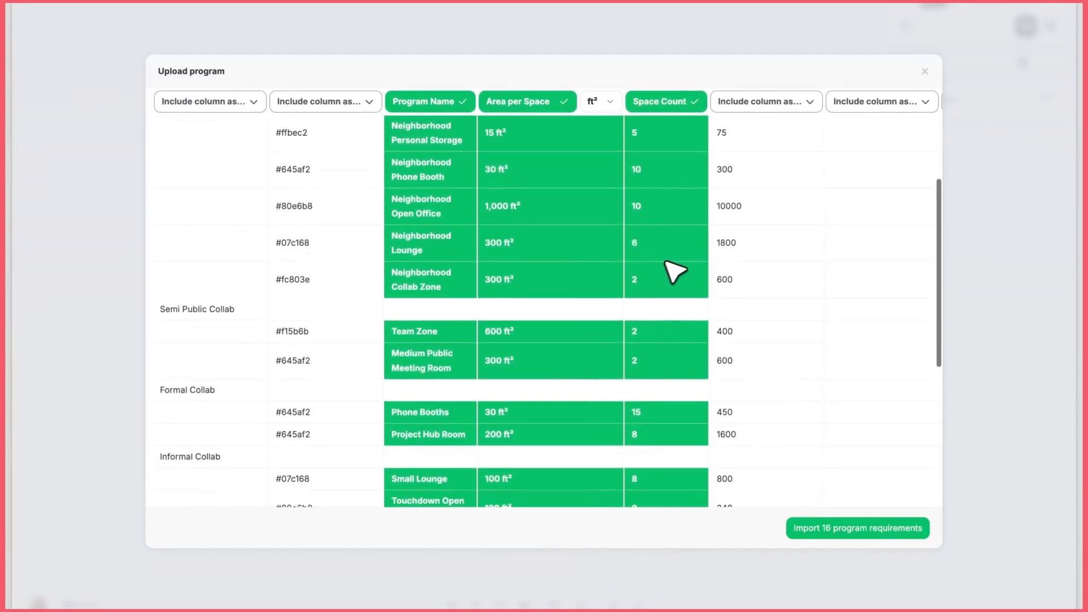
pyautogui.scroll(-2, 504, 254)
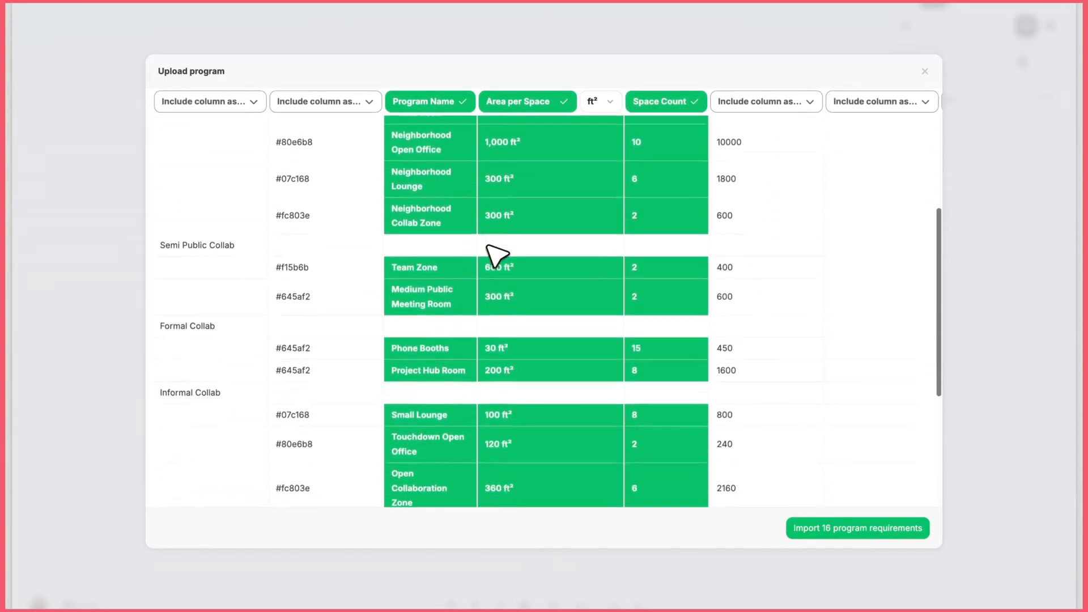
pyautogui.scroll(4, 493, 256)
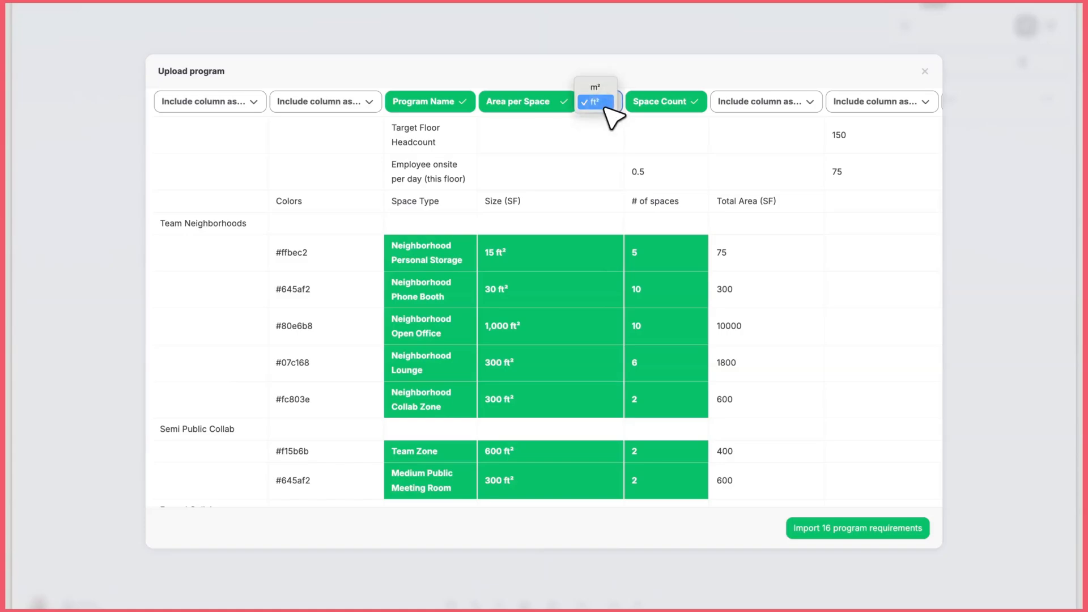
pyautogui.click(606, 102)
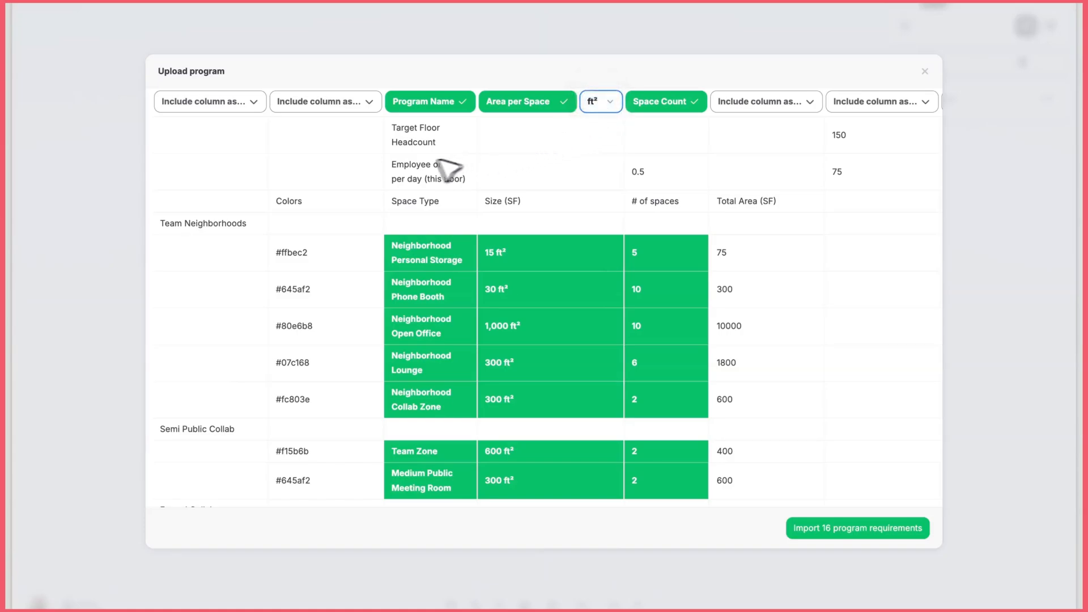
# Step: Map the Colors column as Color, check the mapped rows, and import the program requirements
pyautogui.click(370, 103)
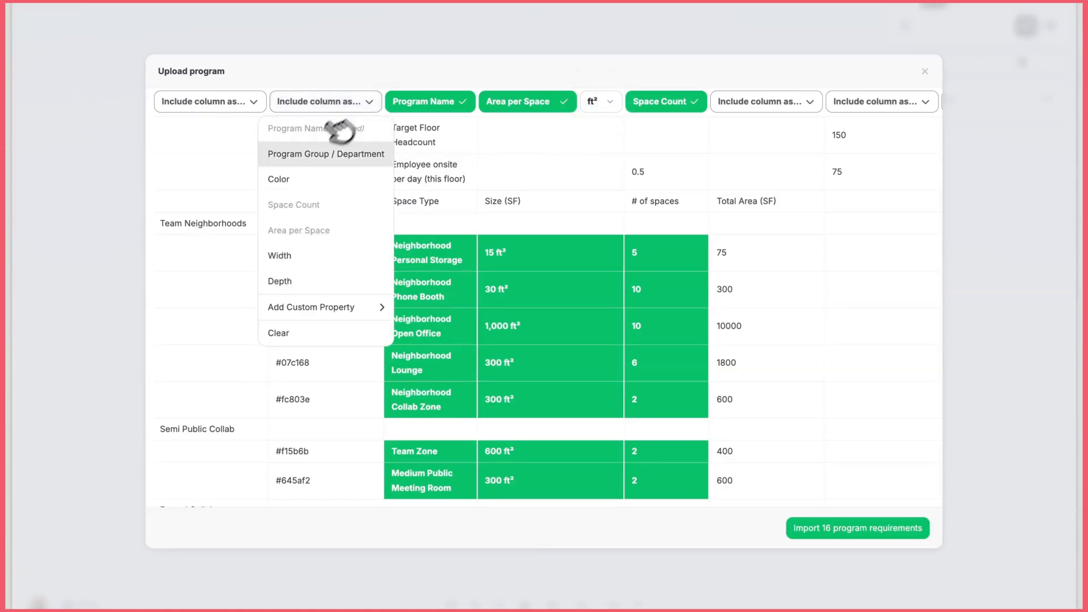
pyautogui.click(306, 187)
pyautogui.scroll(-3, 295, 266)
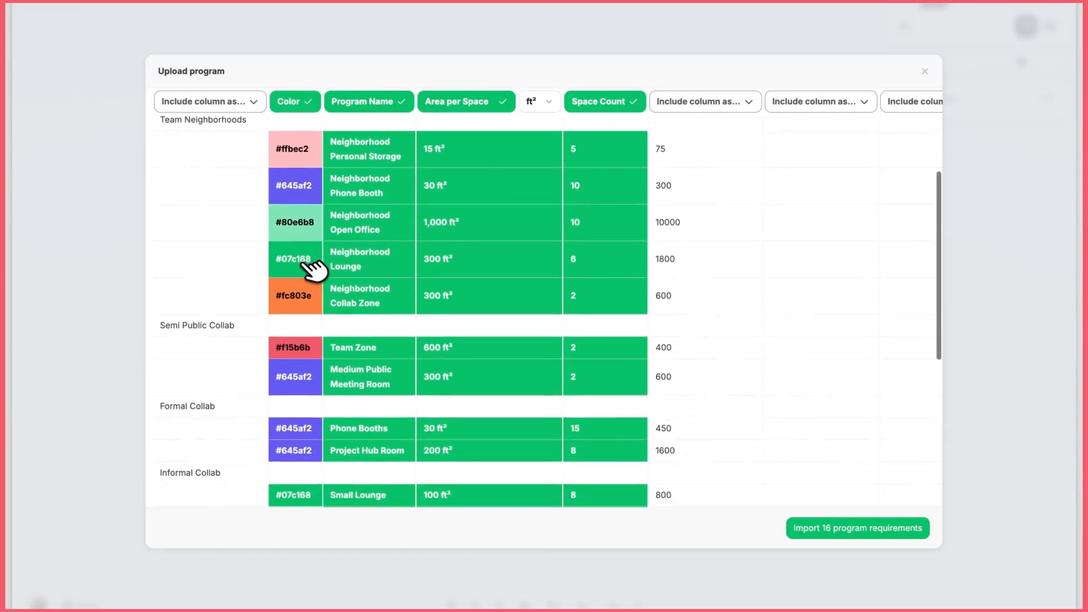
pyautogui.scroll(-3, 311, 267)
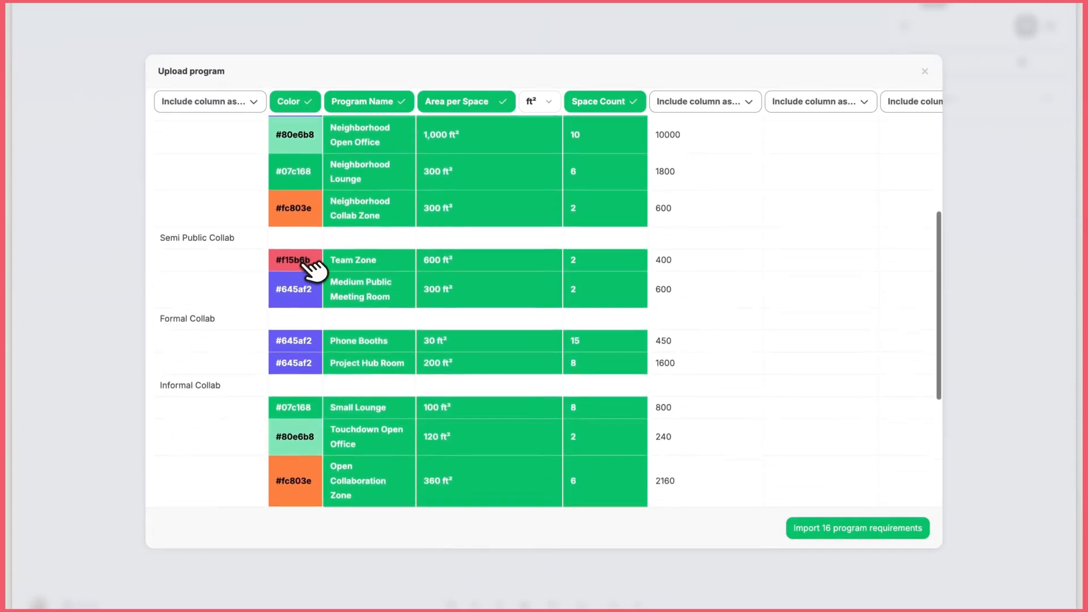
pyautogui.scroll(-2, 311, 267)
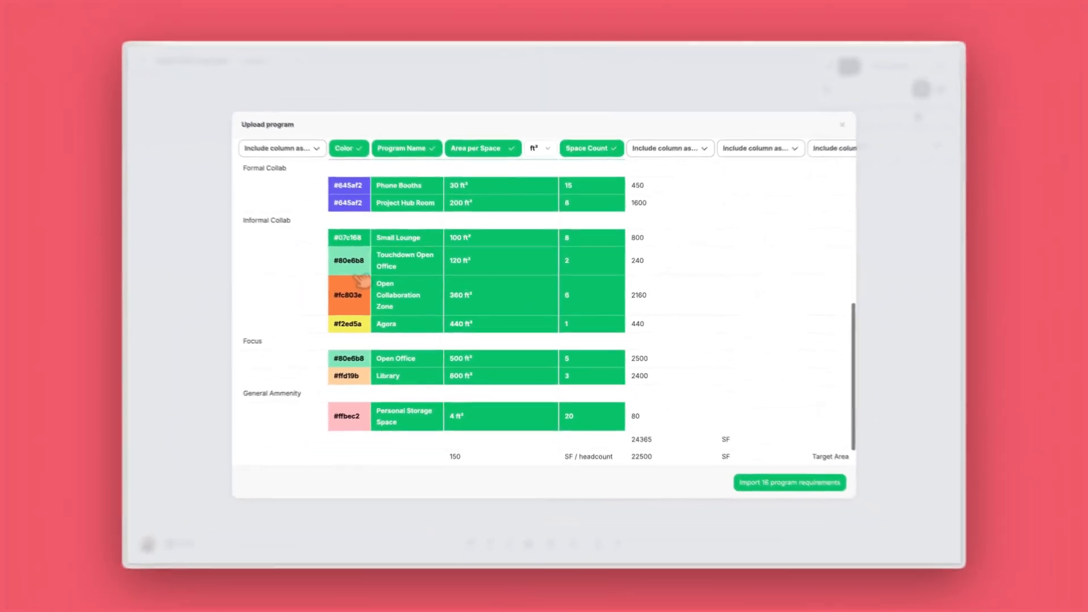
pyautogui.scroll(-1, 370, 280)
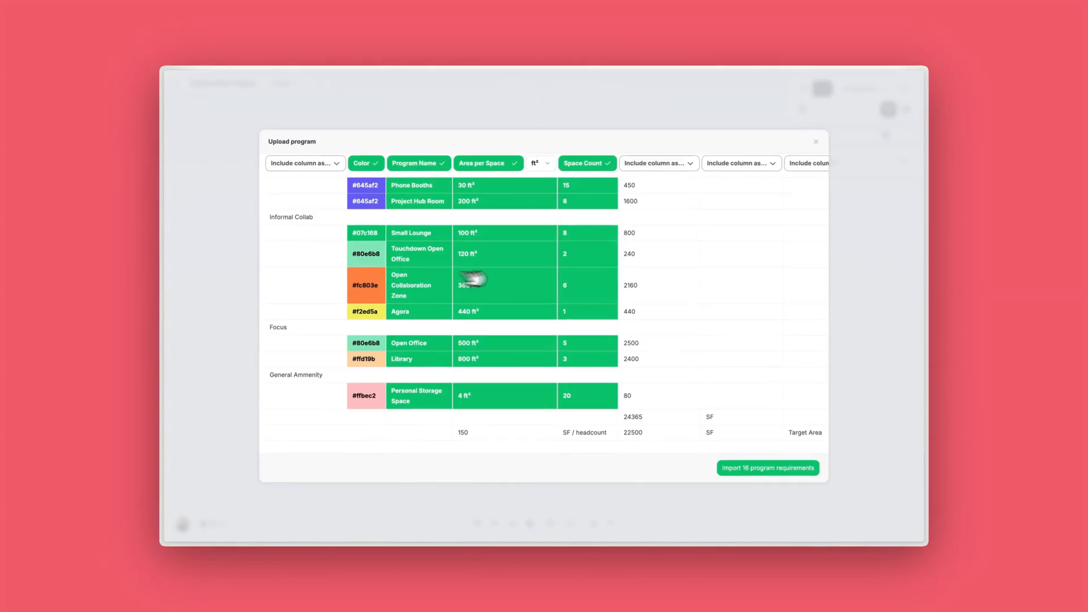
pyautogui.click(737, 464)
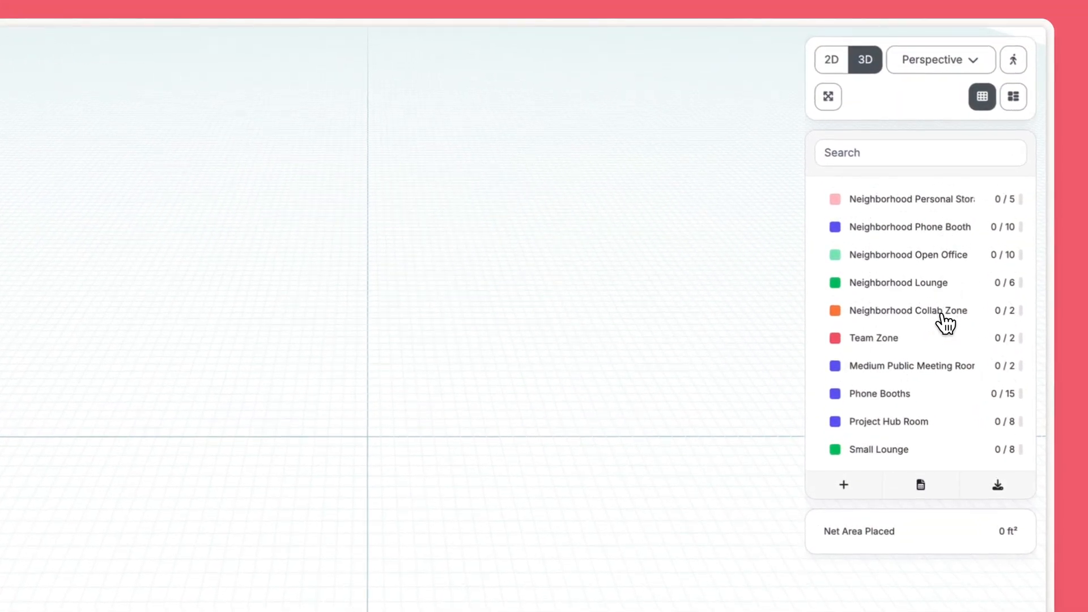
# Step: Set the required count of Neighborhood Personal Storage to 4
pyautogui.click(1008, 207)
pyautogui.click(1013, 203)
pyautogui.click(938, 269)
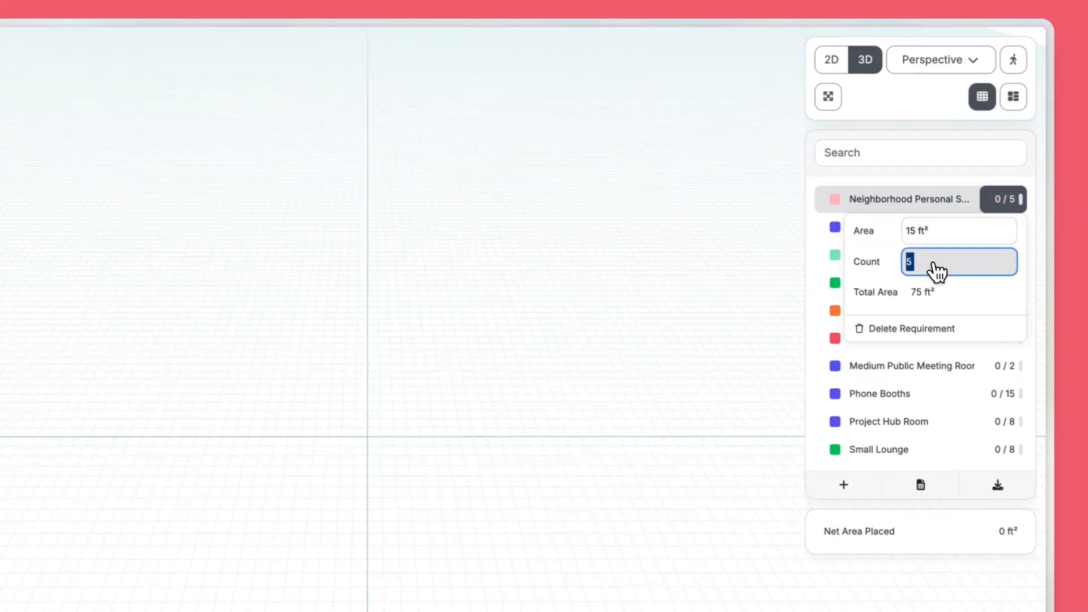
pyautogui.click(763, 264)
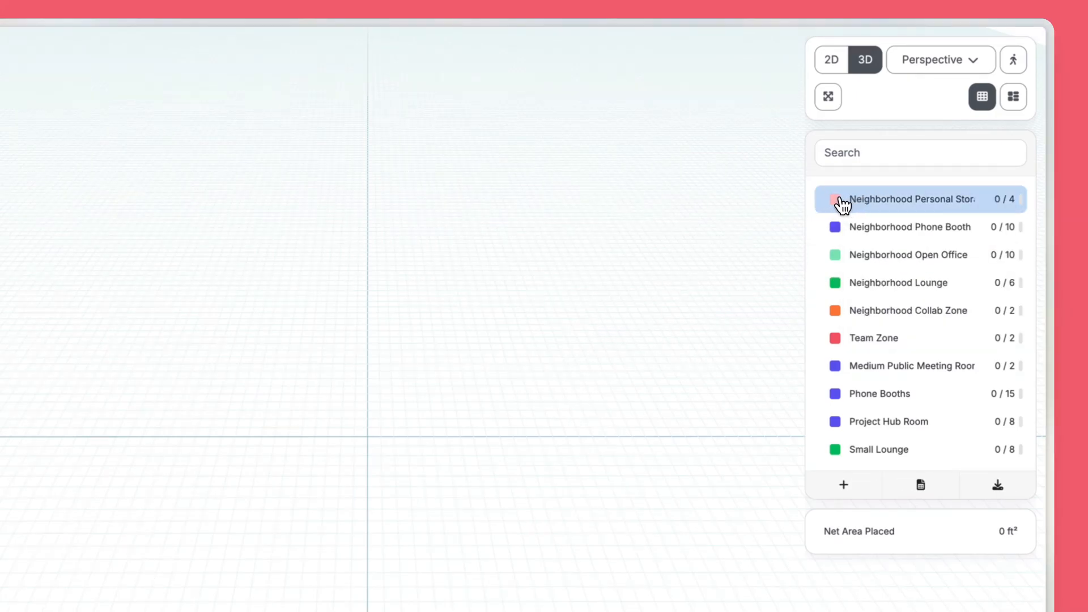
# Step: Change the Neighborhood Personal Storage requirement's color to dark red and open its name for editing
pyautogui.click(837, 201)
pyautogui.click(766, 245)
pyautogui.doubleClick(893, 202)
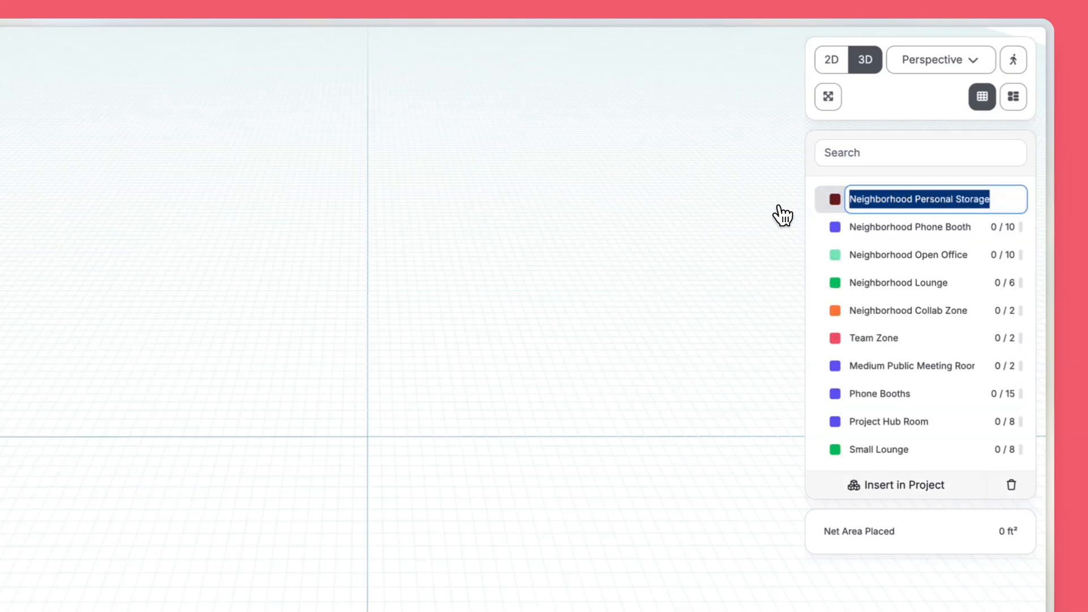
pyautogui.click(752, 215)
# Step: Place one Neighborhood Personal Storage space near the grid origin and switch to the 2D view to inspect its area label
pyautogui.moveTo(876, 199); pyautogui.dragTo(363, 456)
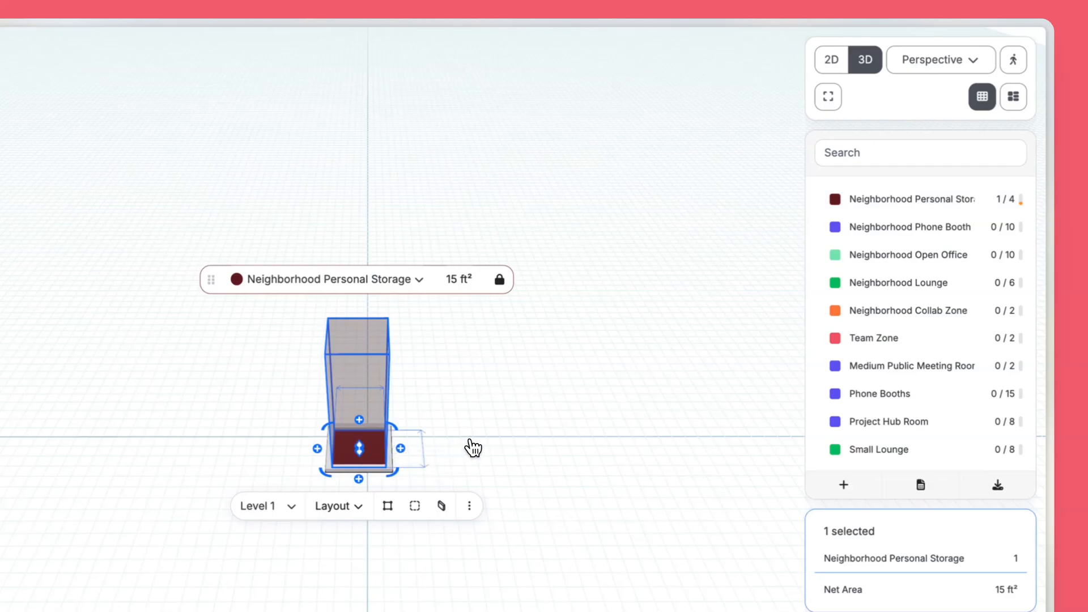
pyautogui.click(474, 447)
pyautogui.click(817, 69)
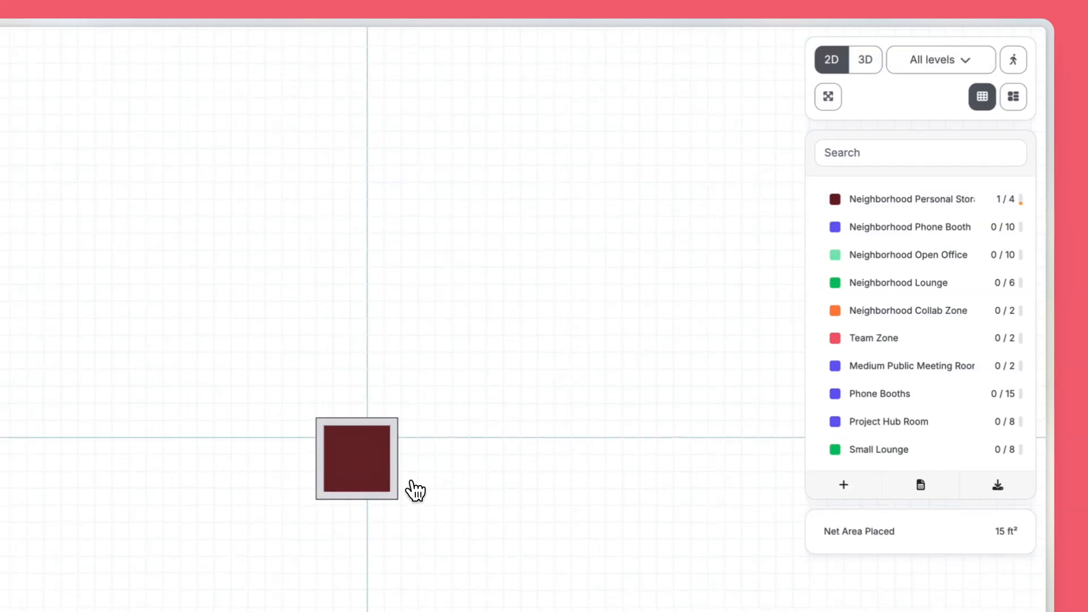
pyautogui.scroll(5, 379, 481)
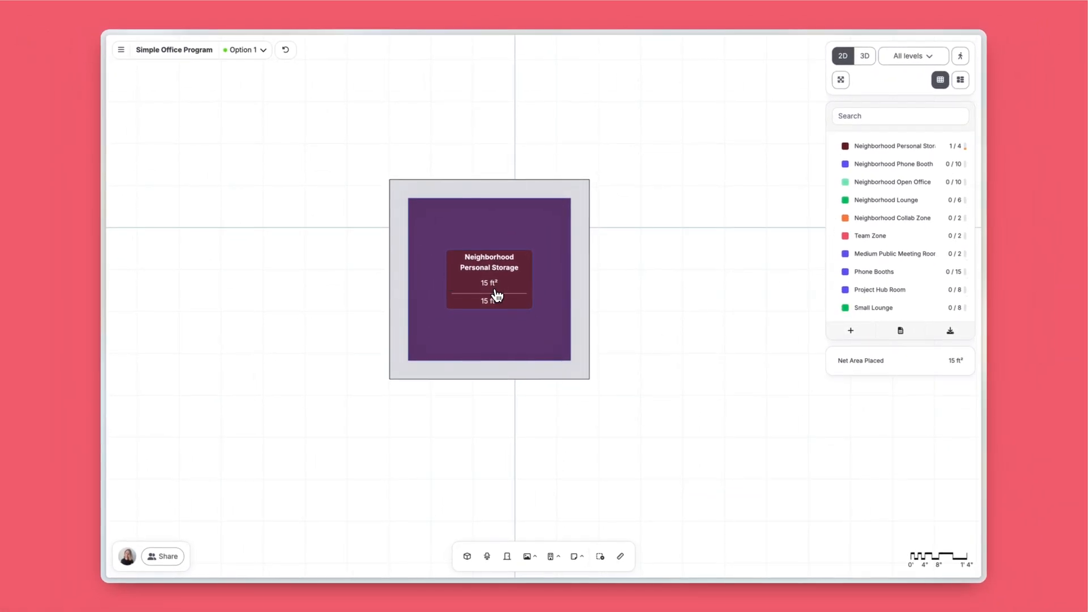
pyautogui.moveTo(495, 310)
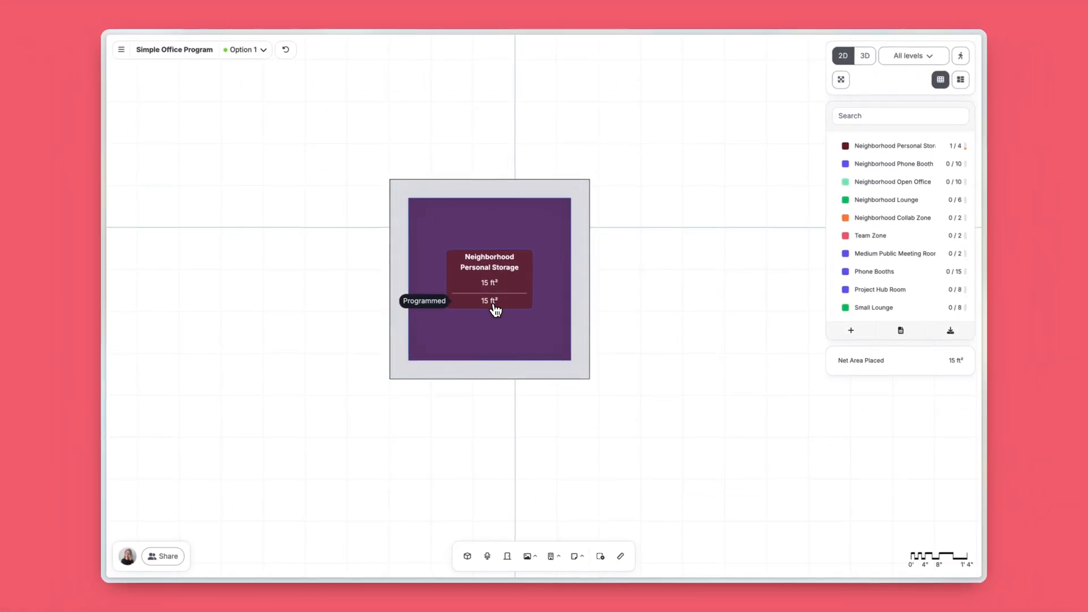
pyautogui.scroll(-5, 651, 291)
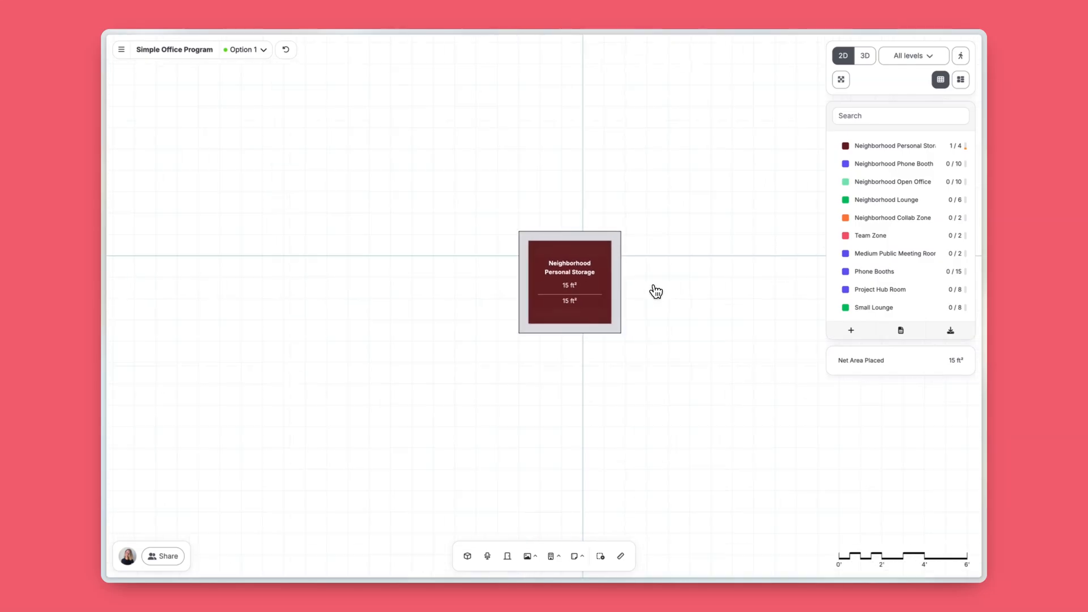
# Step: Place one Neighborhood Phone Booth space of 30 ft² beside the Neighborhood Personal Storage space
pyautogui.moveTo(836, 171); pyautogui.dragTo(673, 221)
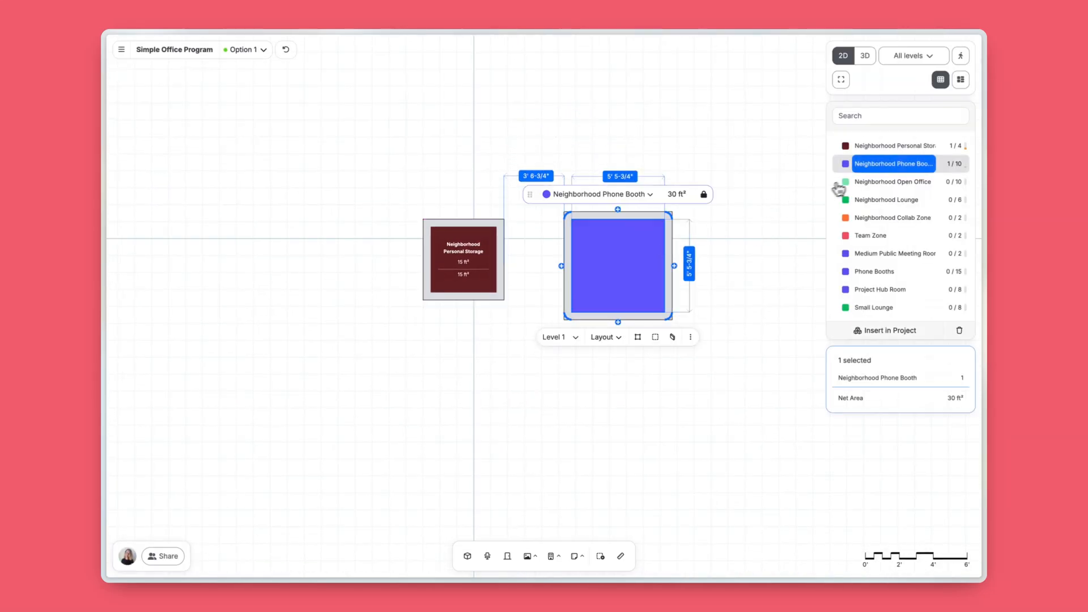
# Step: Place one Neighborhood Open Office space of 1,000 ft² beside the Neighborhood Personal Storage space, opposite the Phone Booth
pyautogui.moveTo(840, 182); pyautogui.dragTo(287, 333)
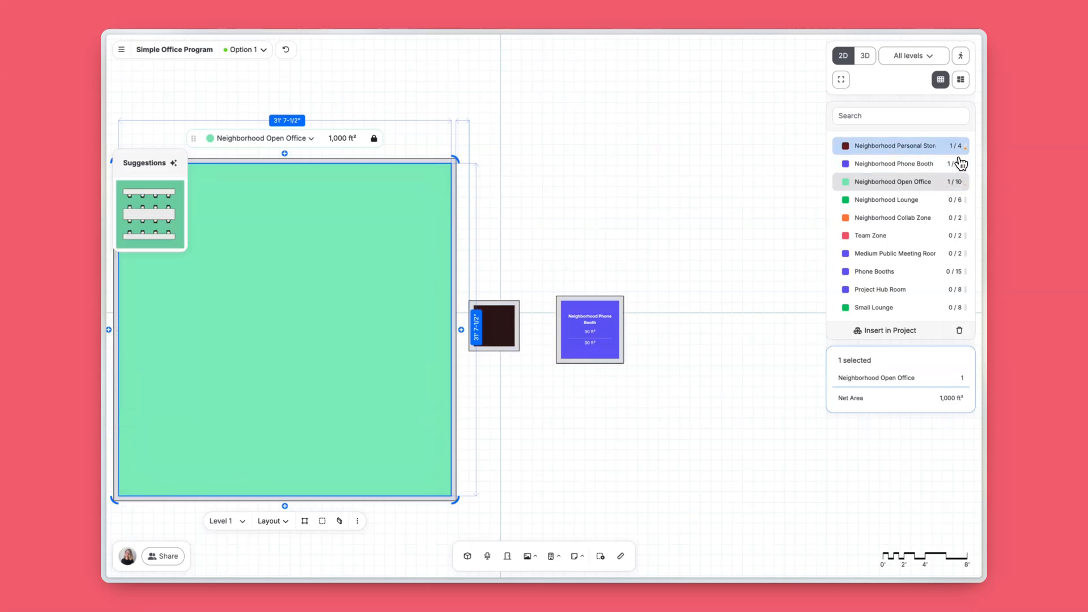
pyautogui.click(768, 334)
pyautogui.moveTo(771, 342); pyautogui.dragTo(609, 328, button='right')
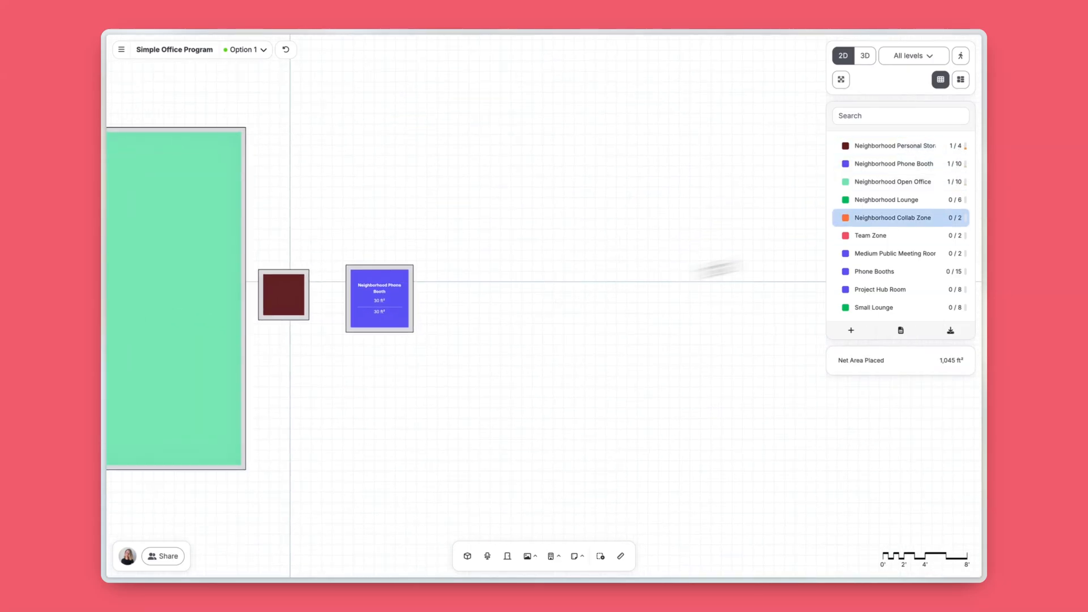
# Step: Place the full required counts of every program from Neighborhood Collab Zone through Small Lounge beside the existing spaces, and clear the selection
pyautogui.click(936, 227)
pyautogui.keyDown('shift'); pyautogui.click(907, 309); pyautogui.keyUp('shift')
pyautogui.moveTo(899, 231); pyautogui.dragTo(707, 234)
pyautogui.scroll(-5, 739, 227)
pyautogui.scroll(-5, 707, 233)
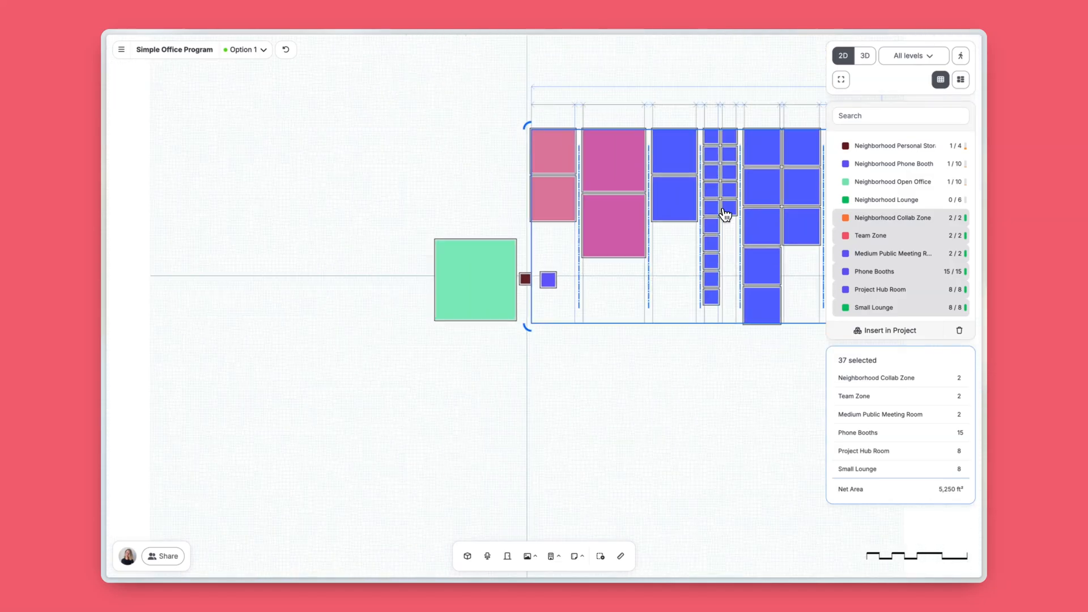
pyautogui.moveTo(725, 214); pyautogui.dragTo(649, 218, button='right')
pyautogui.click(702, 98)
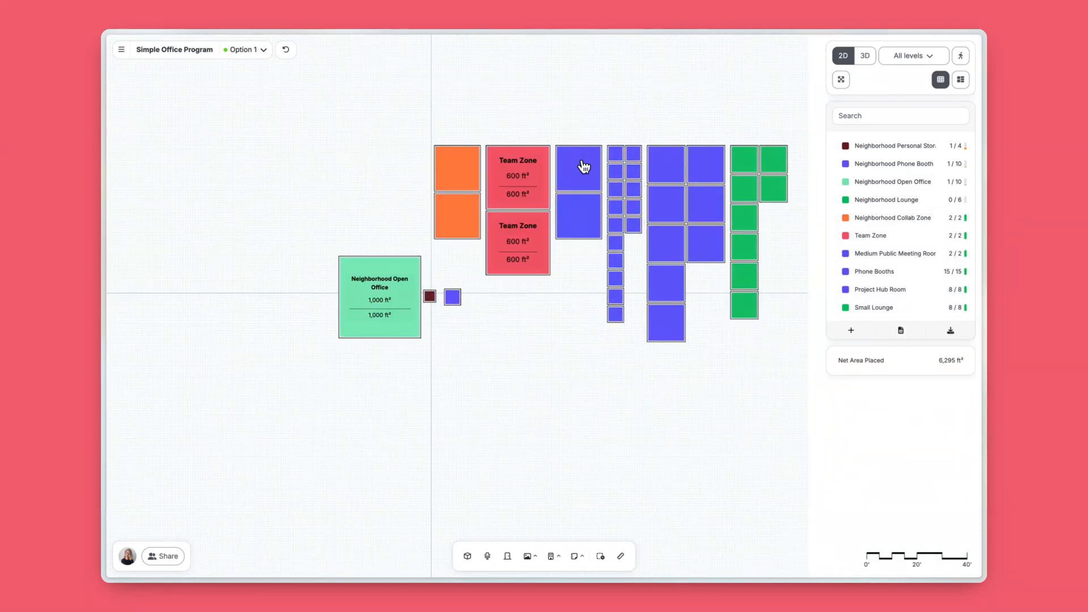
pyautogui.scroll(5, 687, 229)
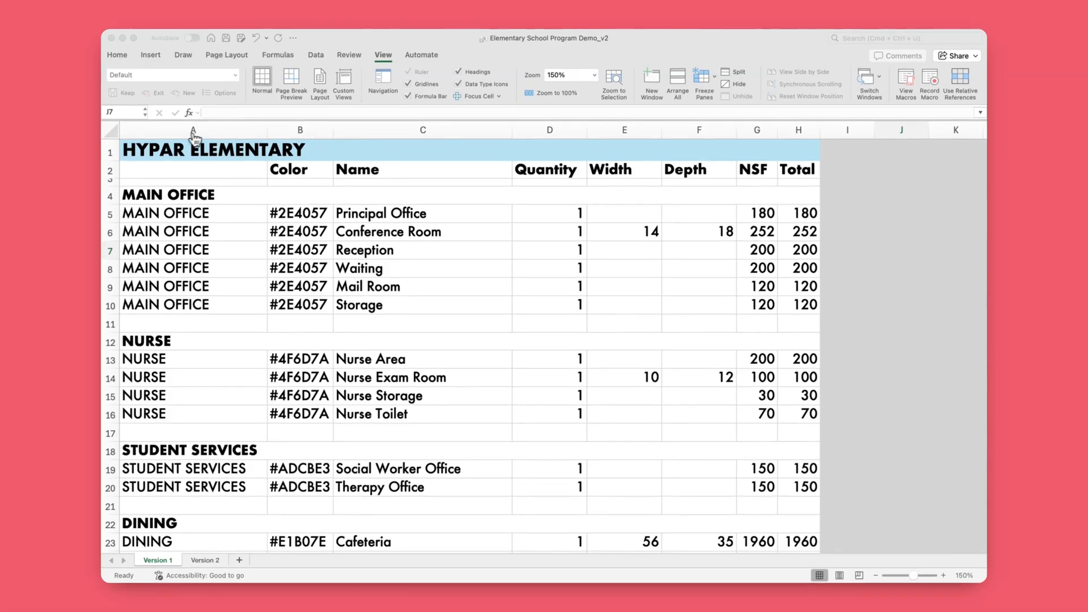
# Step: Switch to the Elementary School Program Demo_v2 workbook and examine its department, color, name, quantity, width and depth columns
pyautogui.scroll(-10, 305, 226)
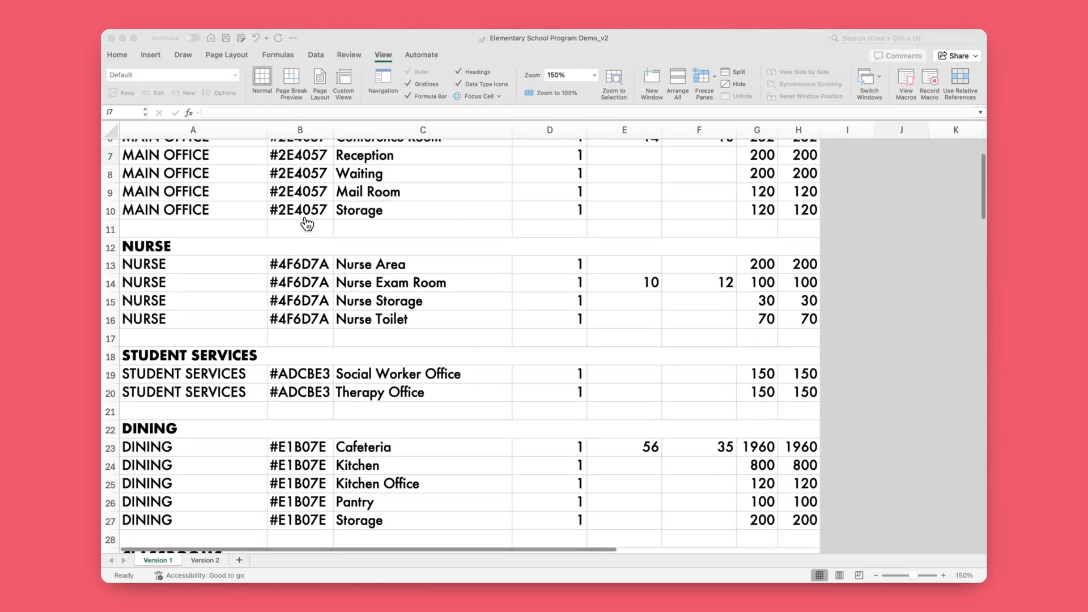
pyautogui.scroll(-5, 460, 346)
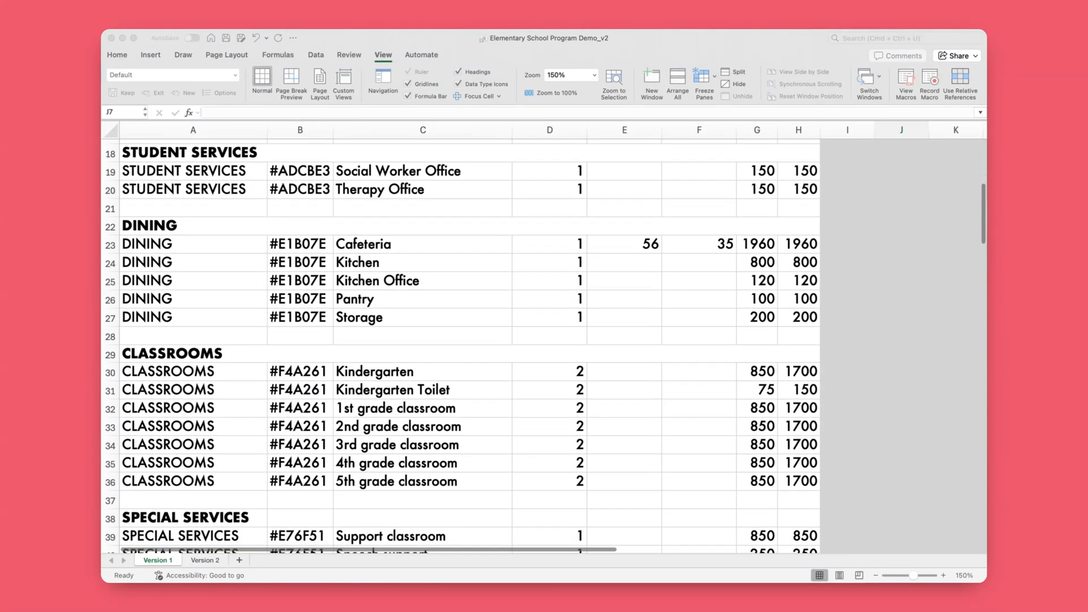
pyautogui.scroll(5, 459, 346)
pyautogui.scroll(4, 305, 224)
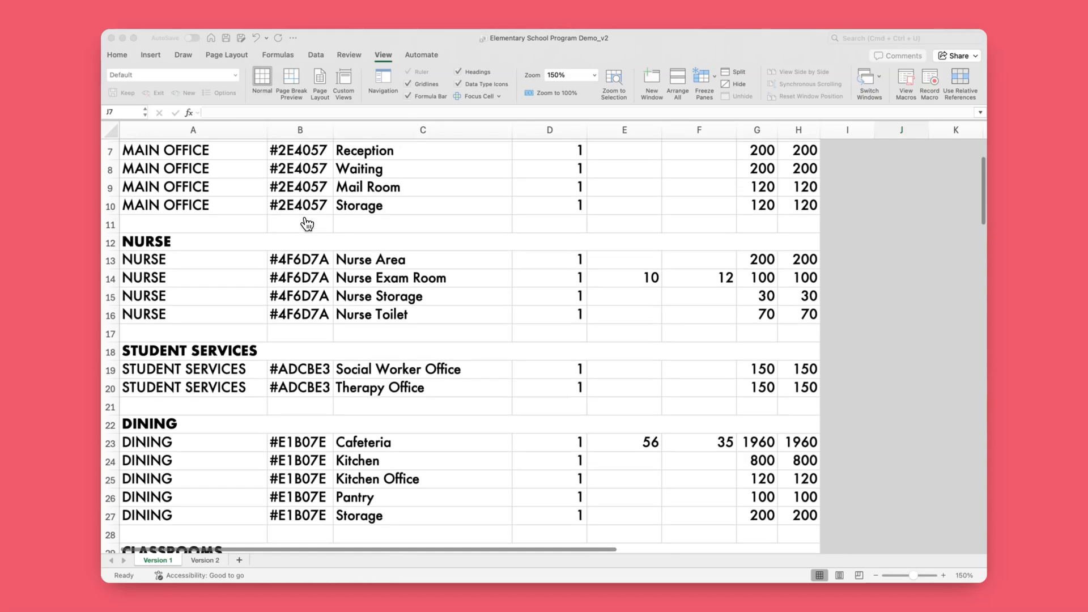
pyautogui.click(247, 138)
pyautogui.scroll(1, 247, 139)
pyautogui.click(247, 131)
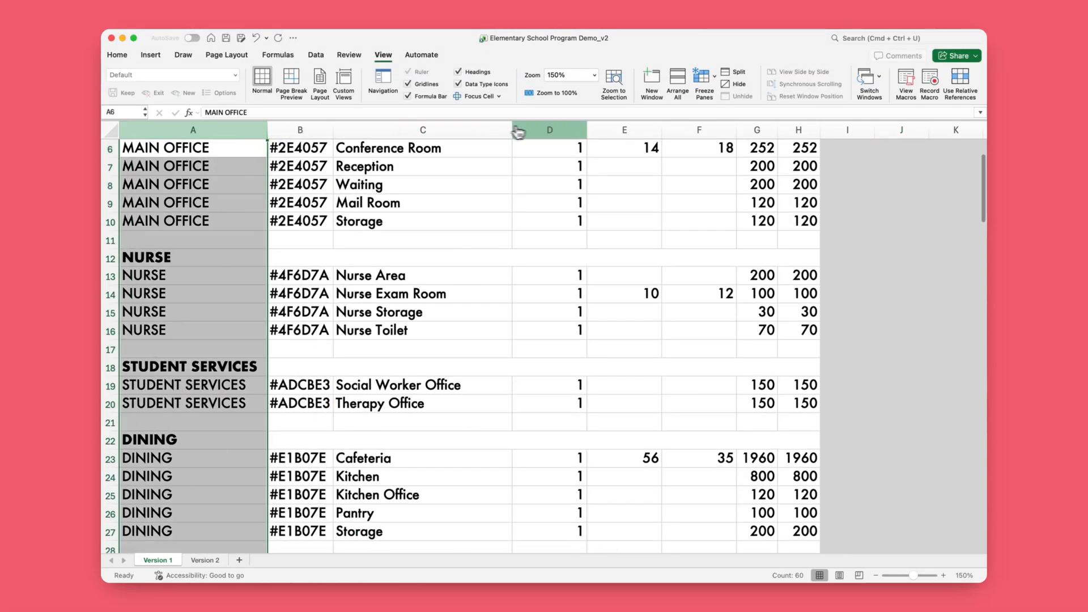
pyautogui.click(561, 130)
pyautogui.click(655, 132)
pyautogui.click(698, 132)
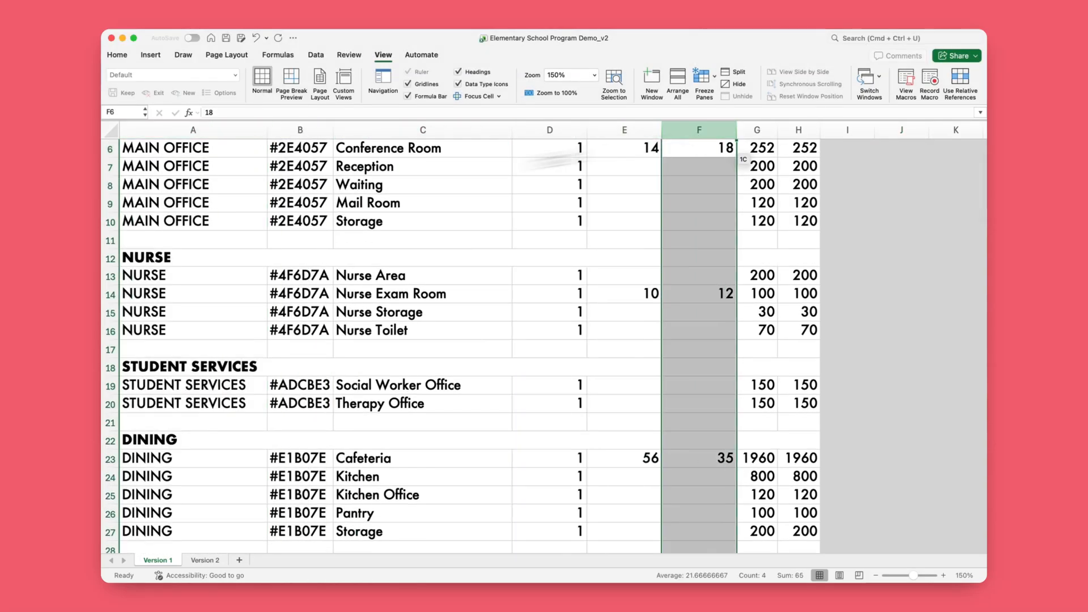
# Step: Examine how the rooms are grouped under the MAIN OFFICE, NURSE, STUDENT SERVICES and DINING departments in the Version 1 sheet
pyautogui.scroll(5, 159, 210)
pyautogui.click(173, 196)
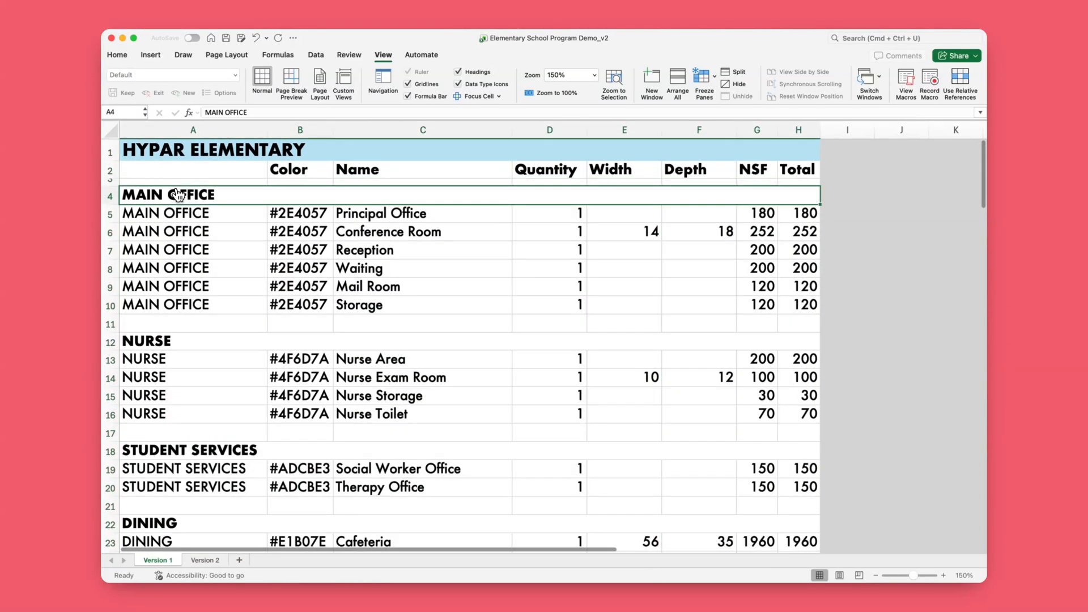
pyautogui.click(159, 360)
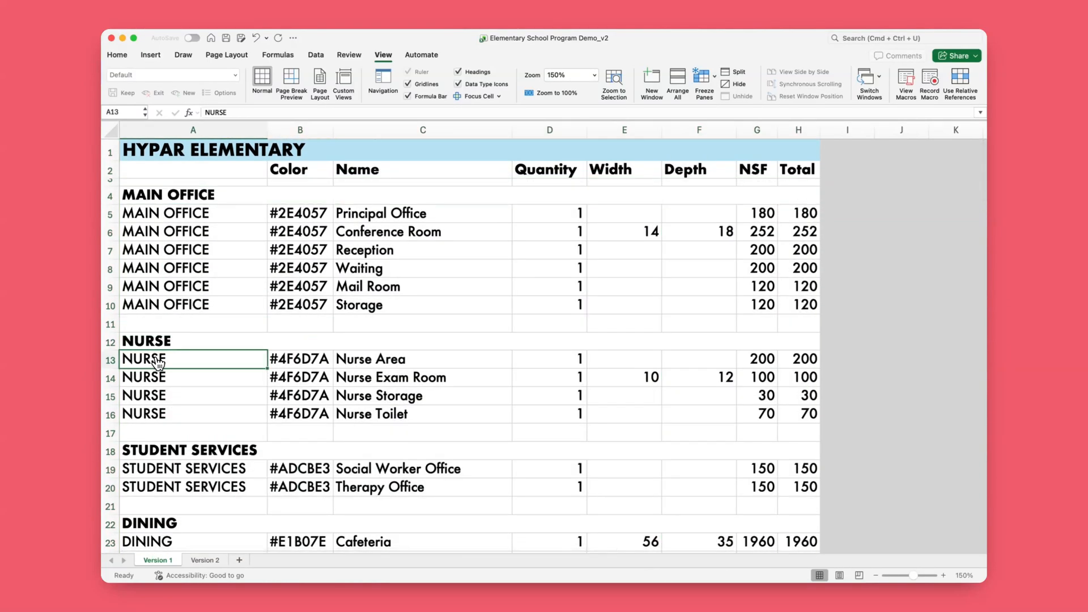
pyautogui.click(178, 470)
pyautogui.scroll(-4, 175, 476)
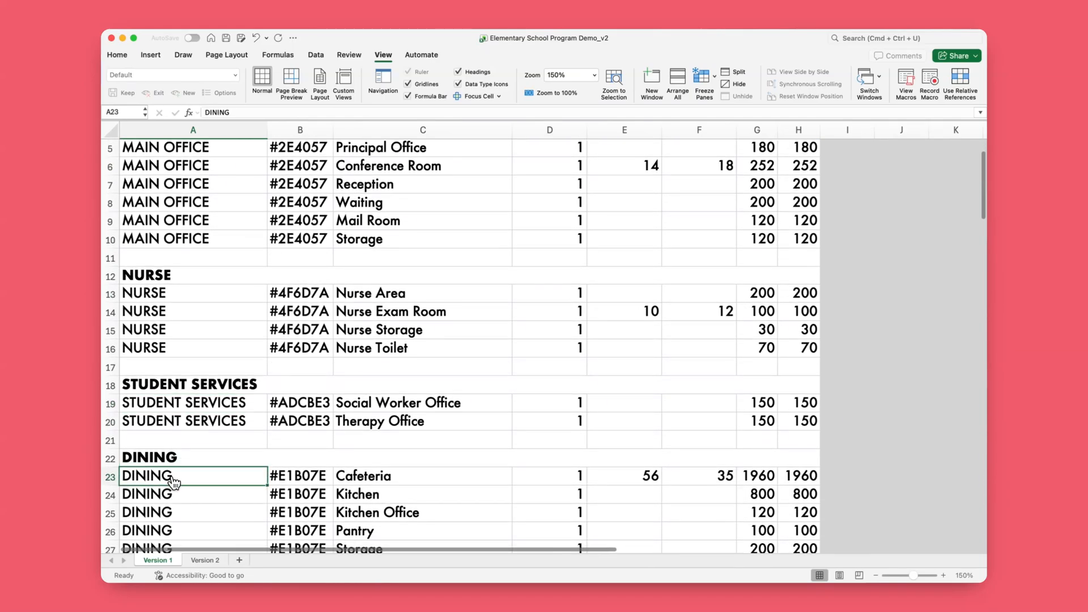
pyautogui.scroll(3, 536, 214)
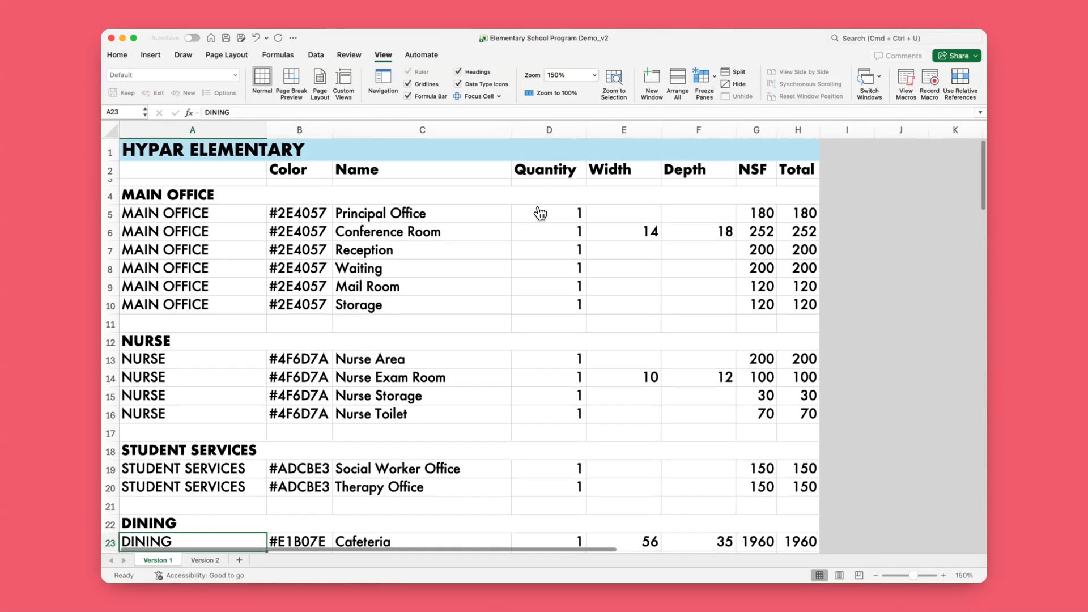
# Step: Examine the Conference Room's width and depth, and compare the Nurse Exam Room's dimensions with its NSF value
pyautogui.click(633, 233)
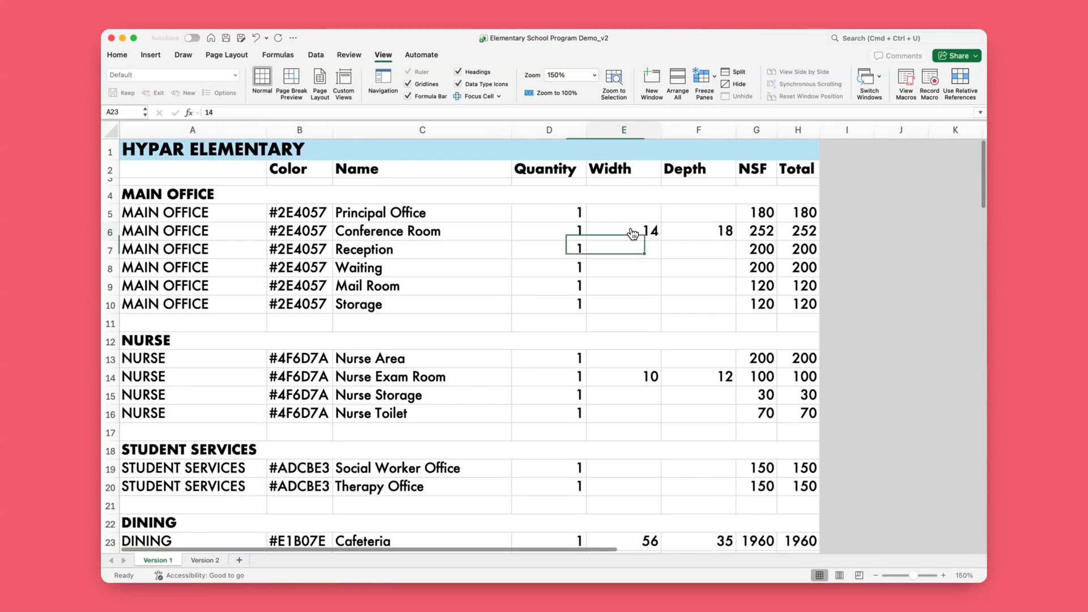
pyautogui.click(694, 237)
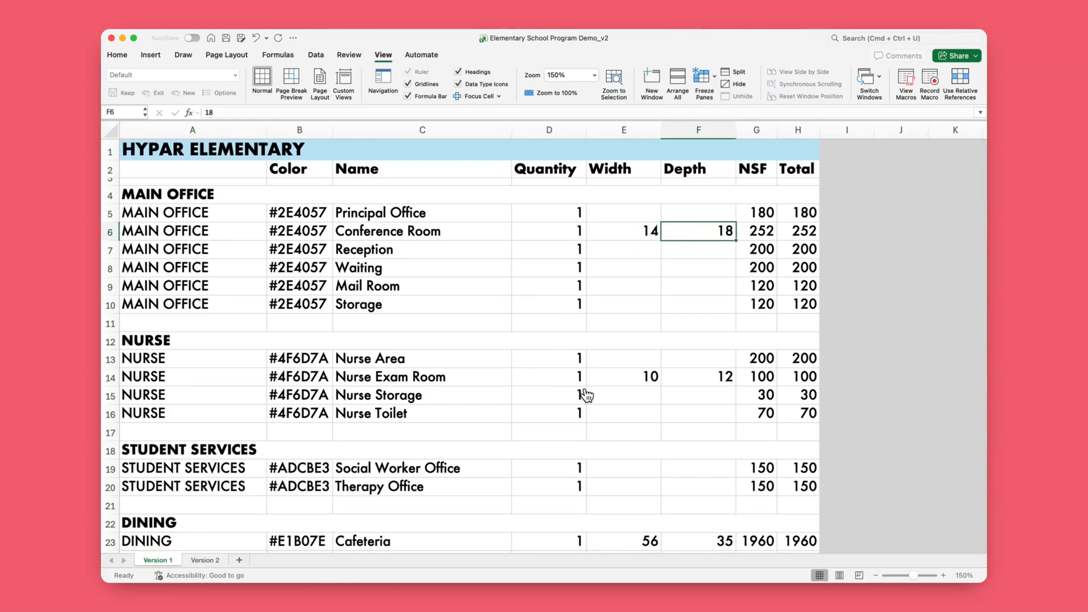
pyautogui.click(110, 377)
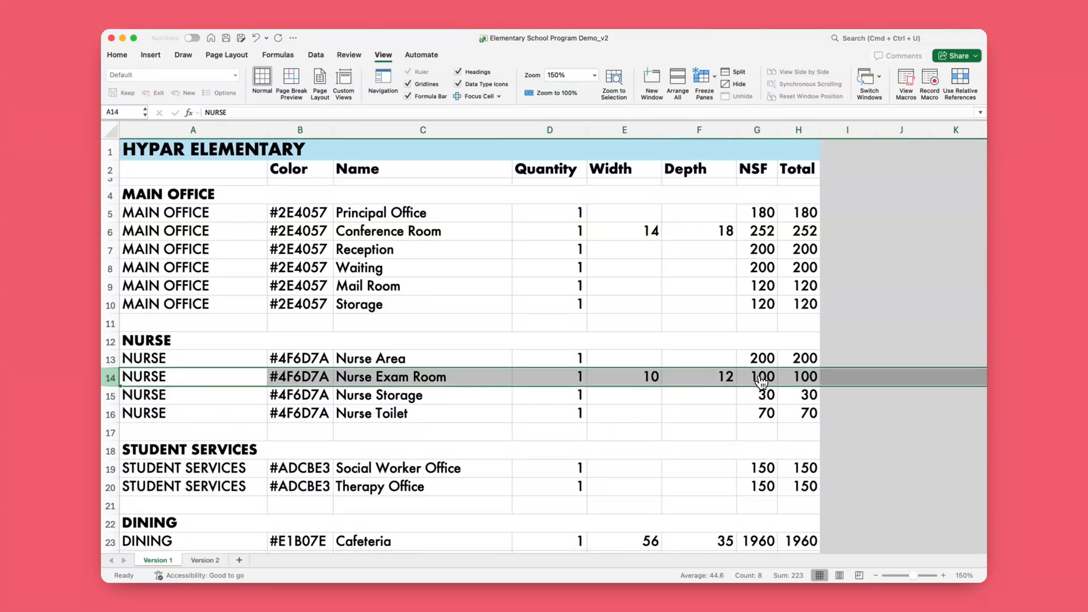
pyautogui.click(713, 408)
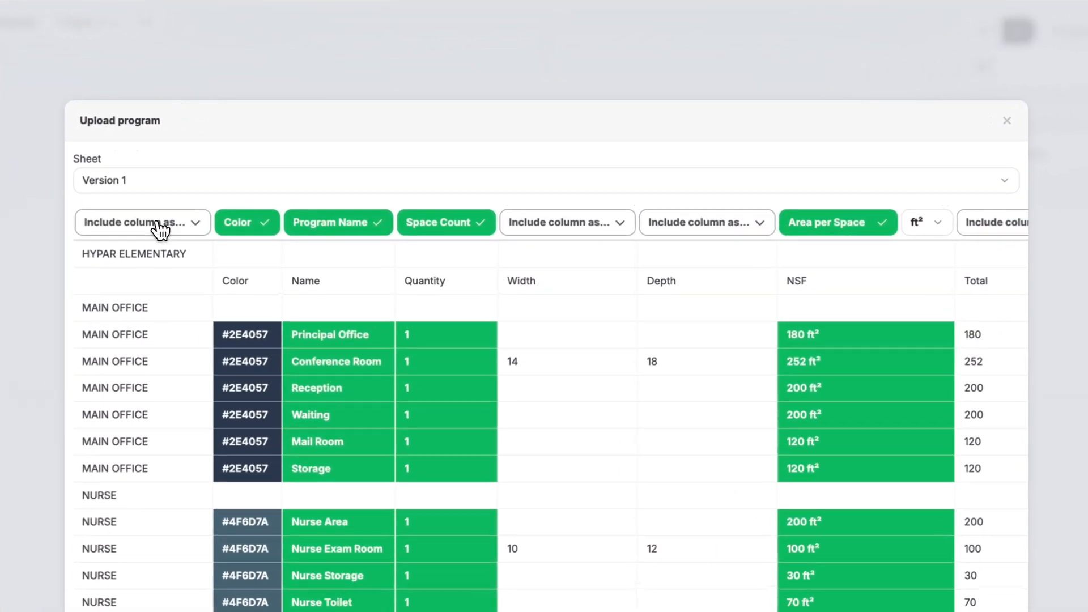
# Step: In Hypar's program upload, map the first column as Program Group / Department, map the Width and Depth columns in feet, and import the program
pyautogui.click(266, 189)
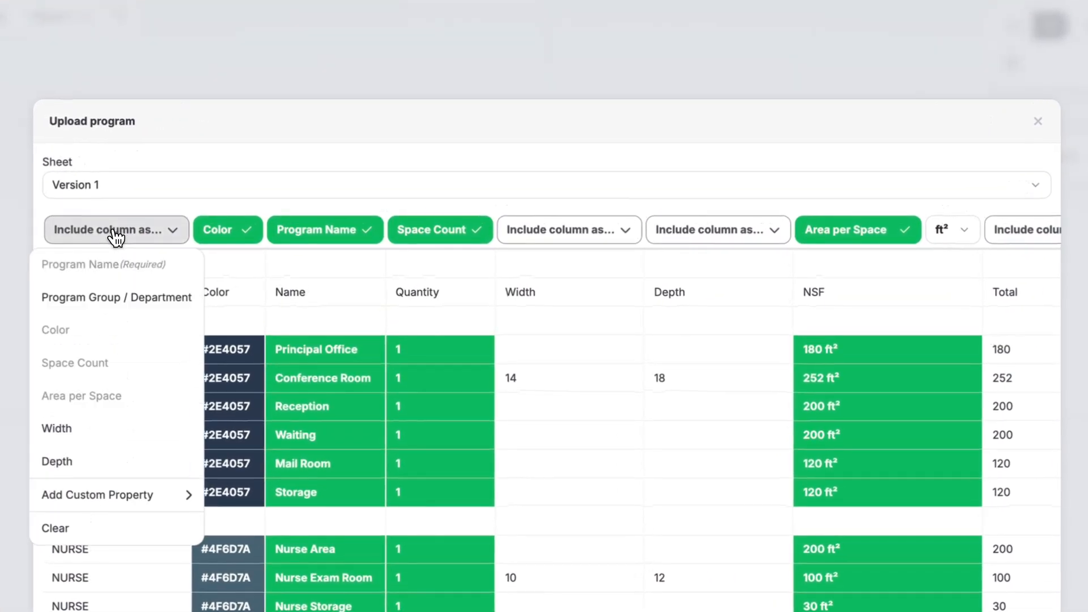
pyautogui.click(129, 301)
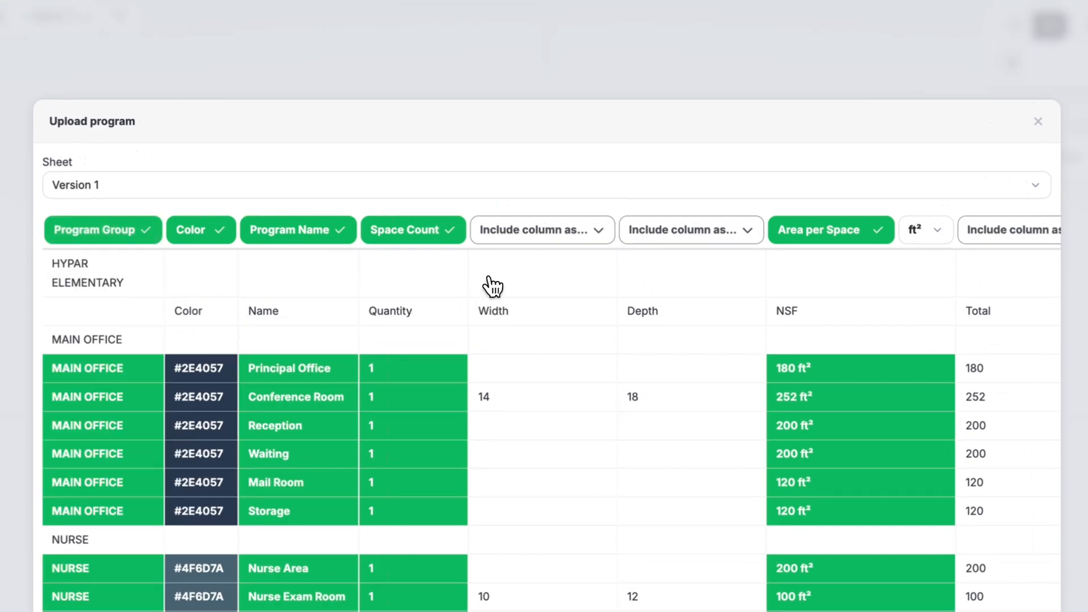
pyautogui.click(540, 231)
pyautogui.click(516, 427)
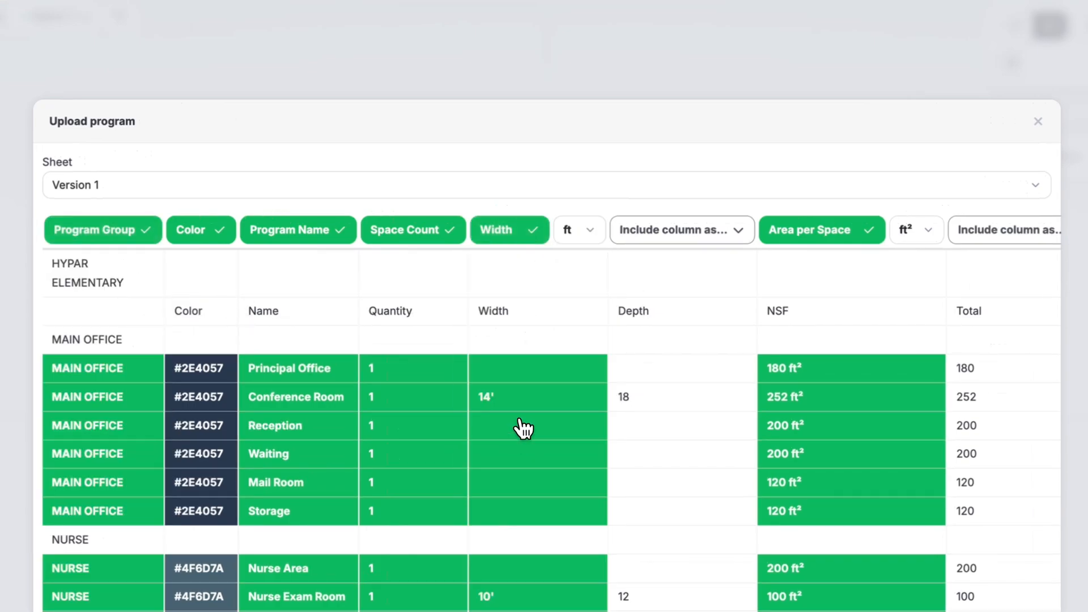
pyautogui.click(720, 239)
pyautogui.click(689, 462)
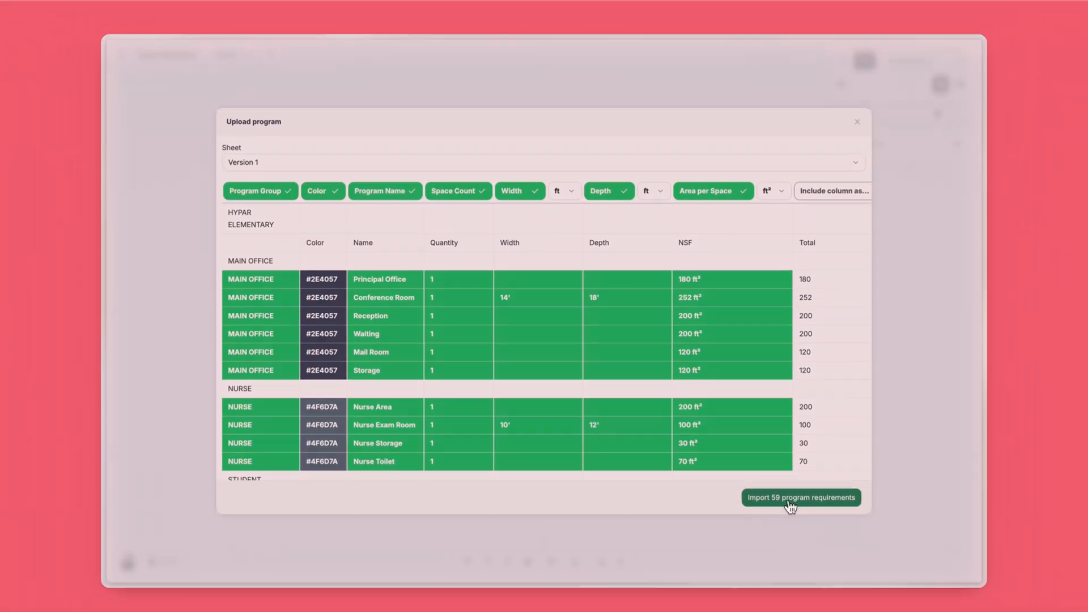
pyautogui.click(789, 500)
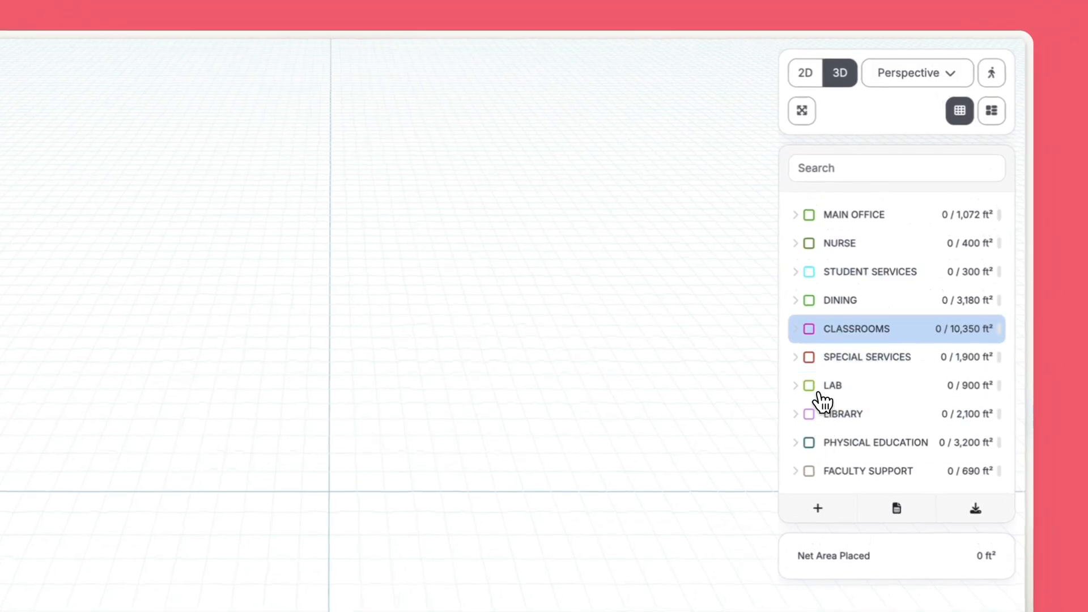
# Step: Expand the MAIN OFFICE department and place its 14' by 18' Conference Room near the grid origin
pyautogui.click(797, 218)
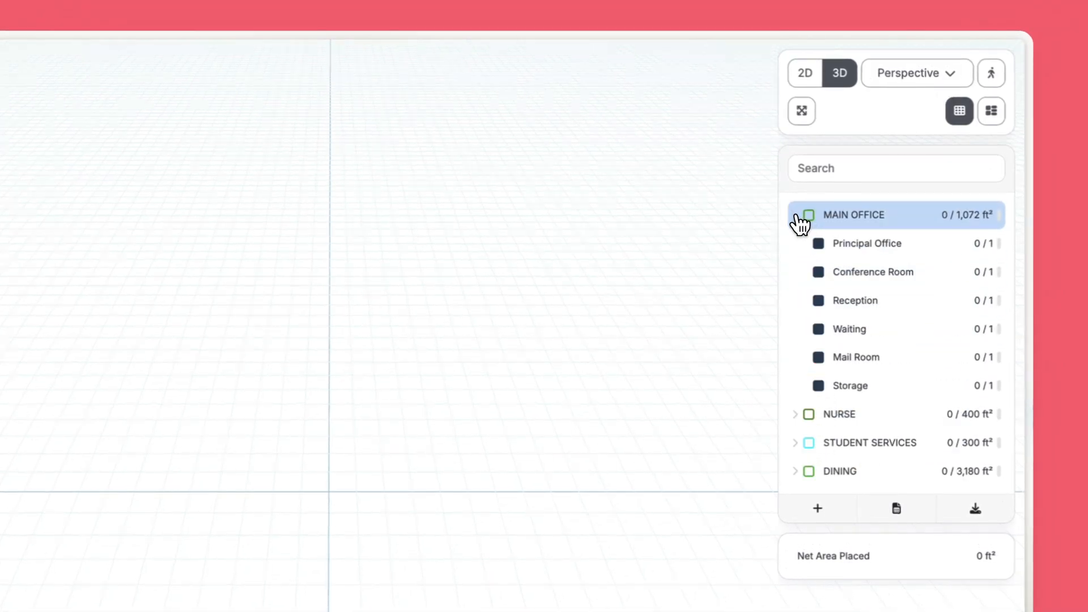
pyautogui.moveTo(867, 273); pyautogui.dragTo(345, 494)
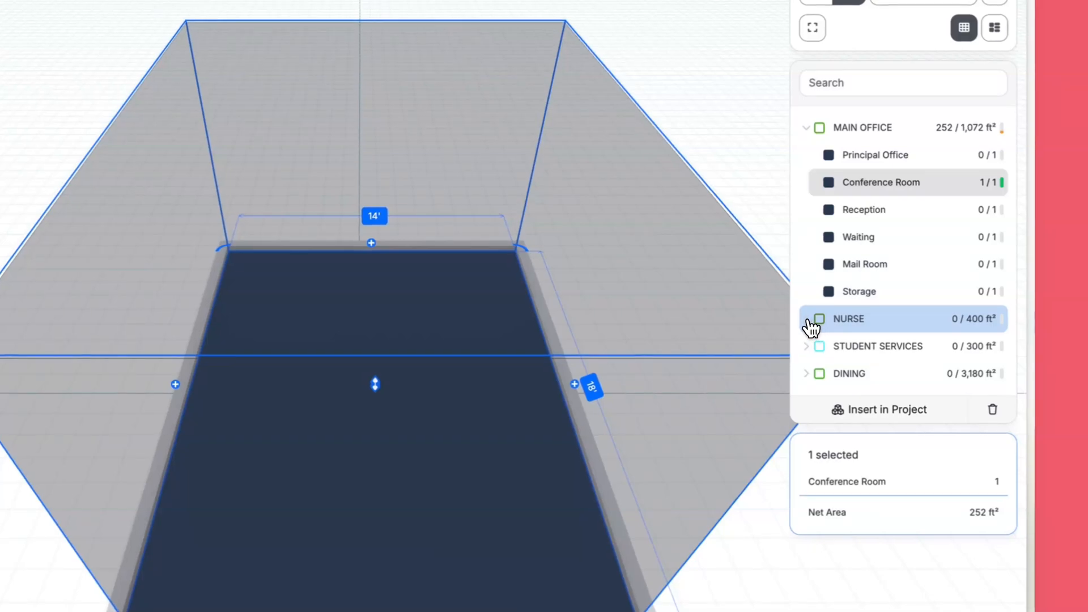
# Step: Expand the NURSE department and check the Nurse Exam Room requirement's area against its width and depth
pyautogui.click(810, 323)
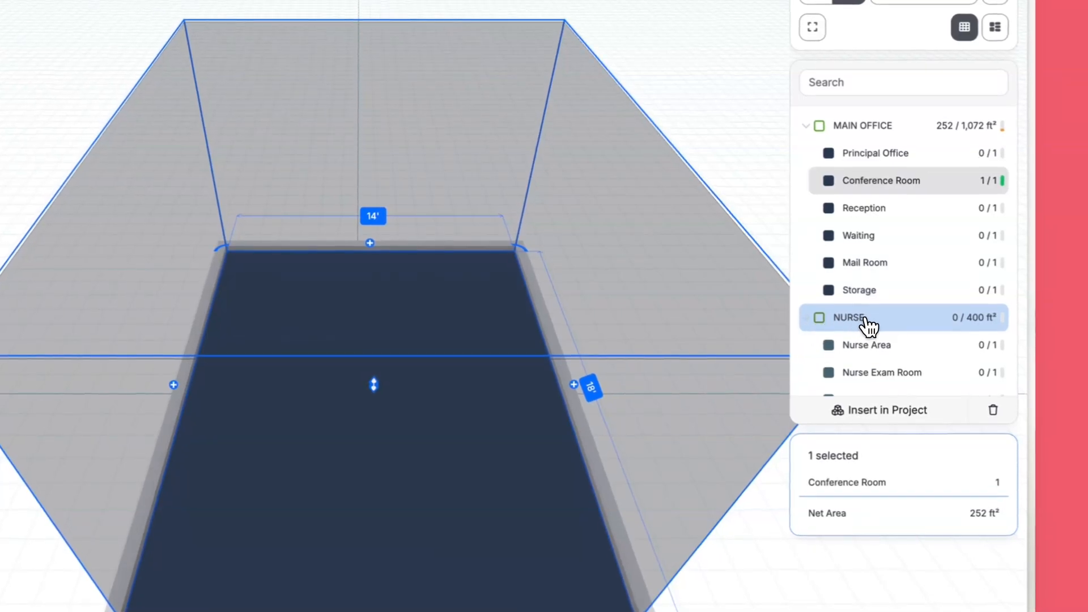
pyautogui.scroll(-3, 877, 294)
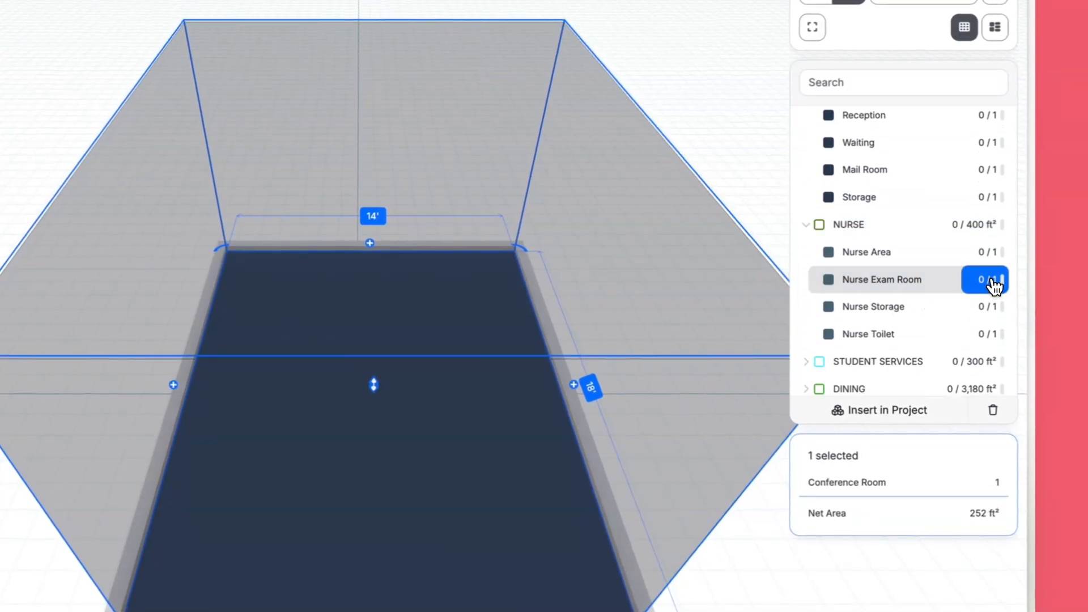
pyautogui.click(991, 280)
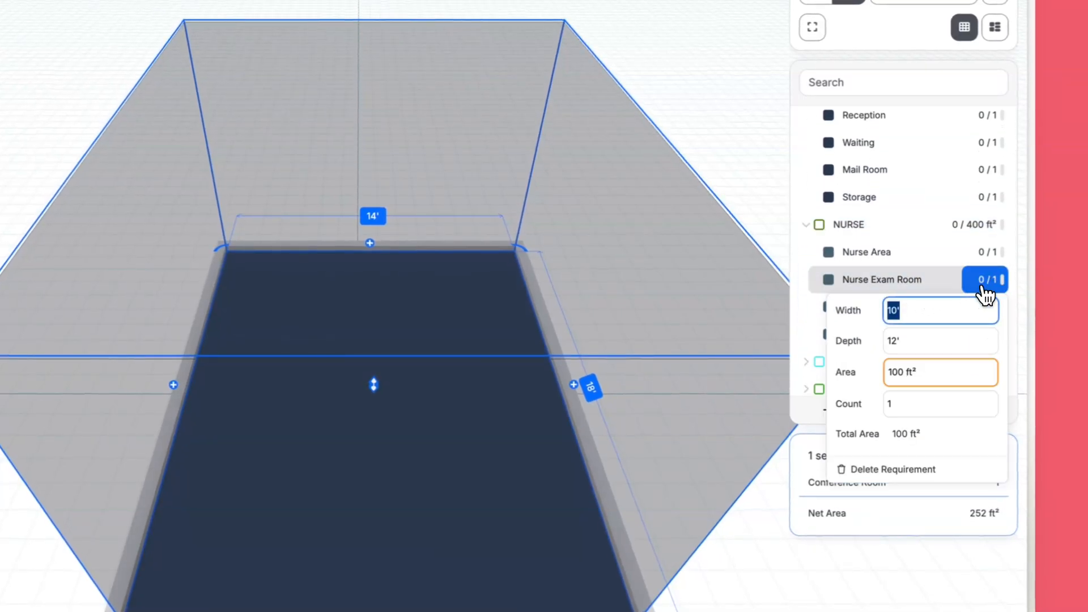
pyautogui.click(930, 376)
pyautogui.click(922, 357)
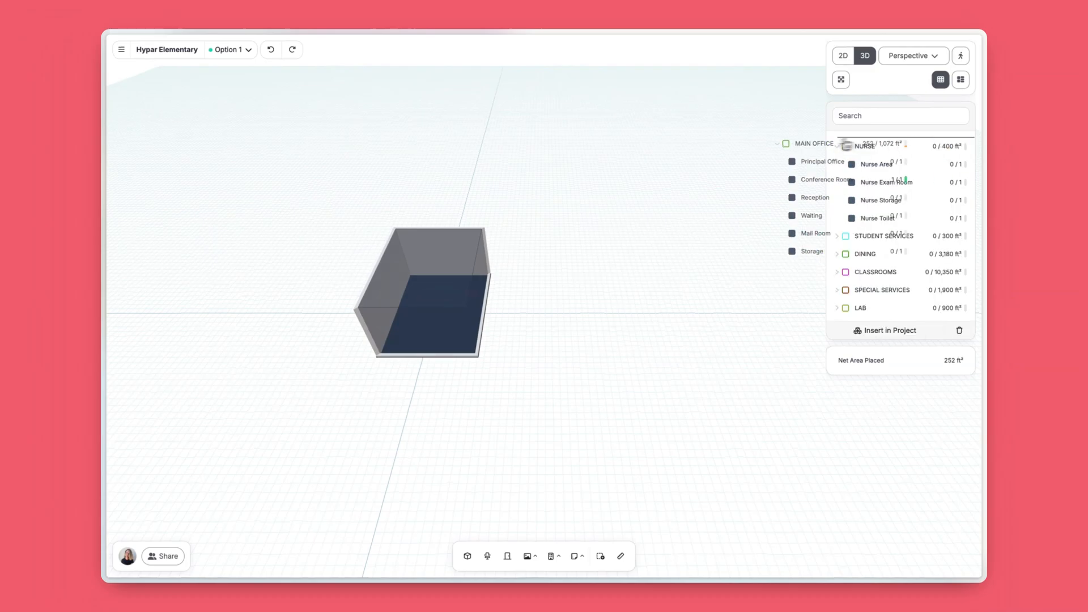
# Step: Place the MAIN OFFICE department as a 1,072 ft² space beside the Conference Room and set its gross-up factor to 1.25
pyautogui.click(697, 270)
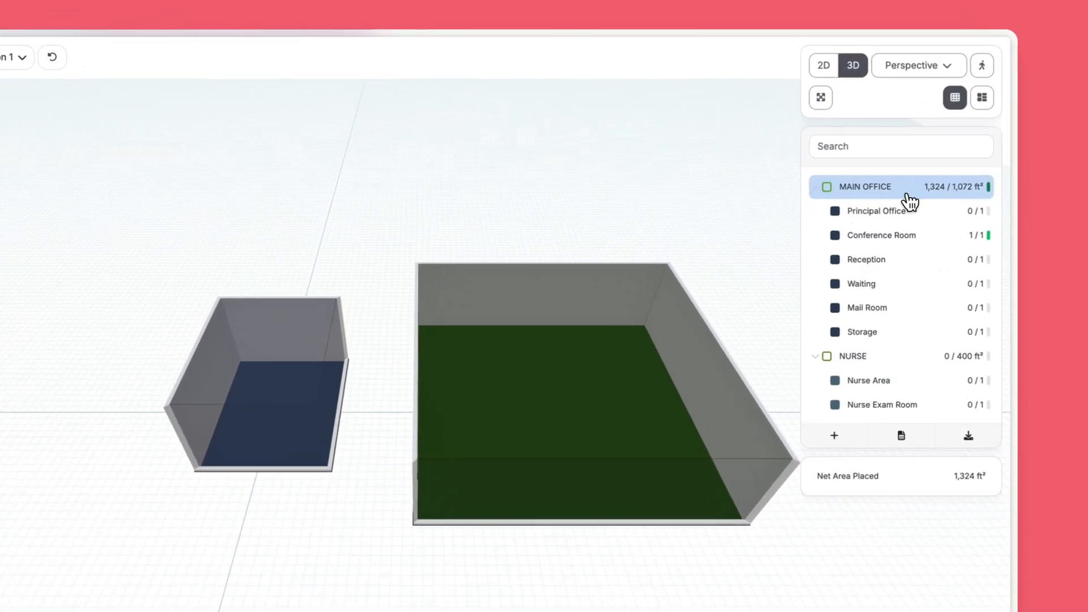
pyautogui.click(950, 147)
pyautogui.write('1.25')
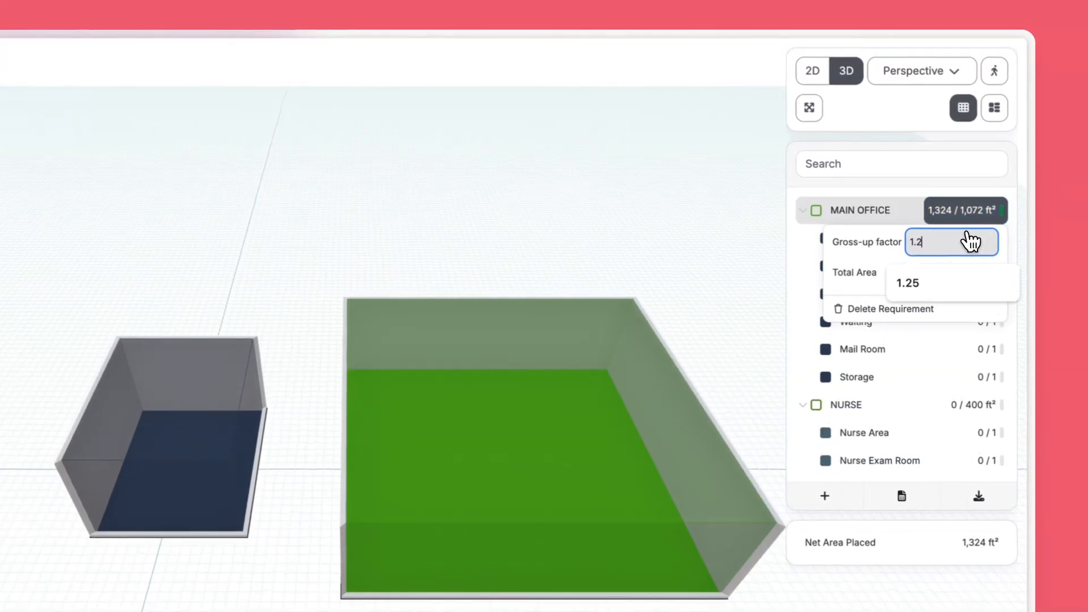
pyautogui.click(936, 211)
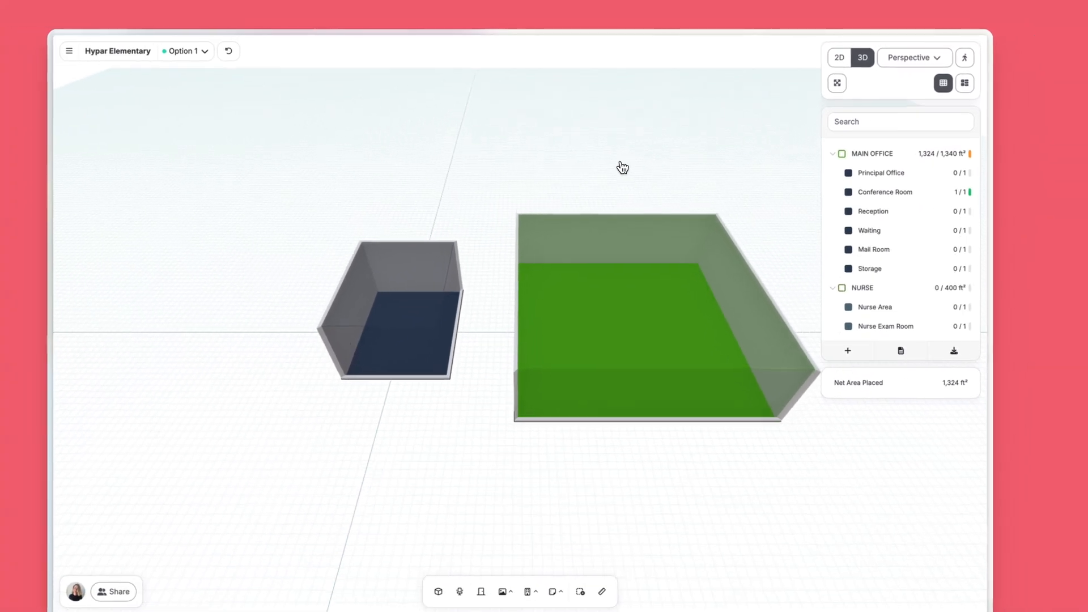
# Step: Move the Conference Room inside the MAIN OFFICE department space and select the department
pyautogui.hscroll(3, 476, 239)
pyautogui.click(352, 301)
pyautogui.moveTo(352, 301); pyautogui.dragTo(546, 315)
pyautogui.click(762, 285)
pyautogui.click(619, 306)
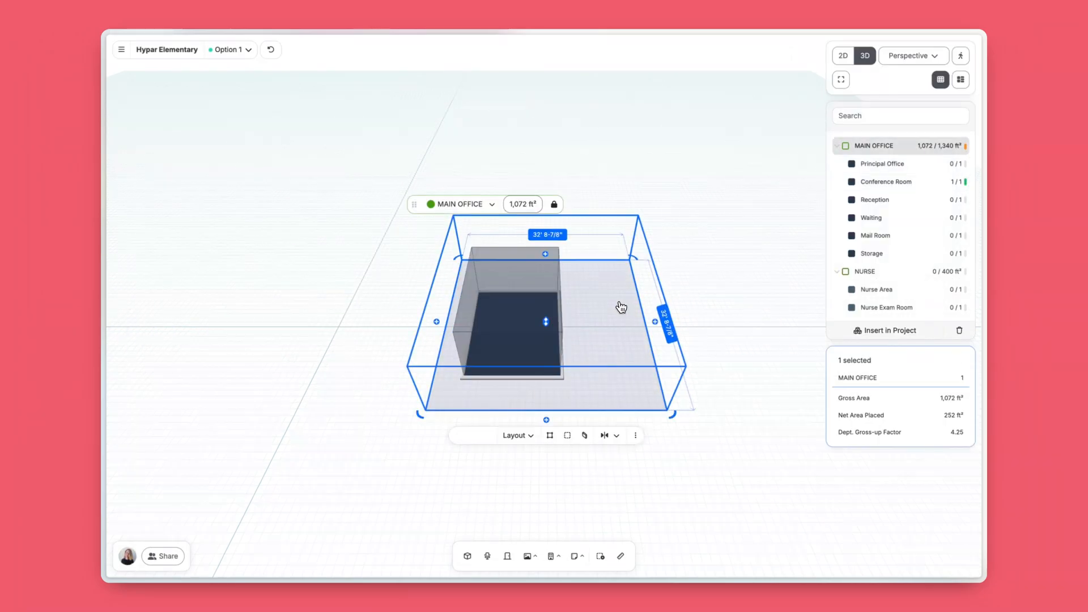
# Step: Switch to the 2D view and clear the selection to inspect the MAIN OFFICE and Conference Room area labels
pyautogui.moveTo(386, 165); pyautogui.dragTo(409, 175)
pyautogui.click(844, 55)
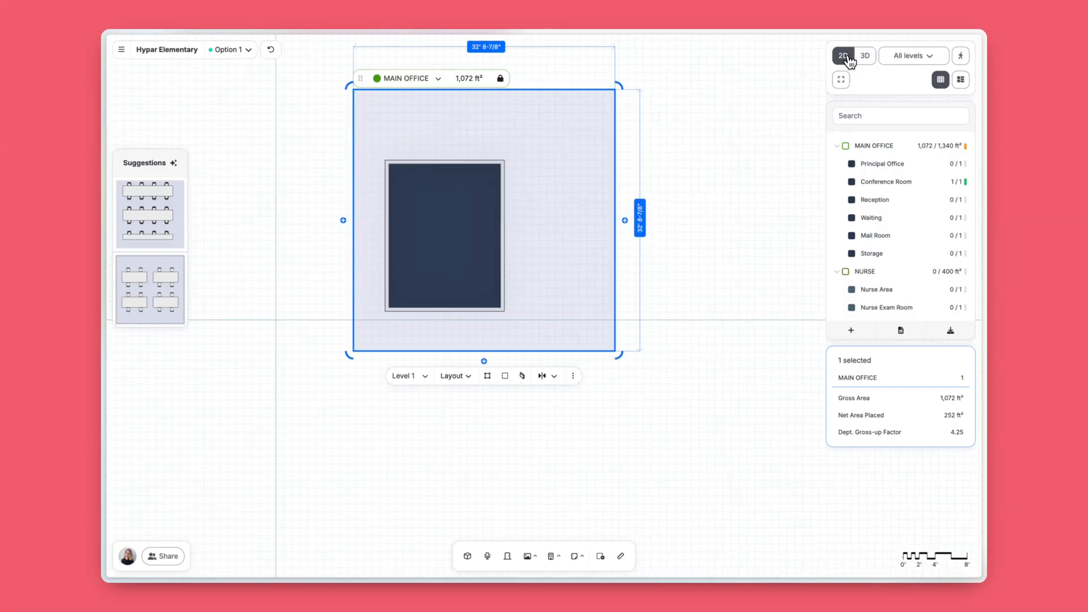
pyautogui.click(751, 165)
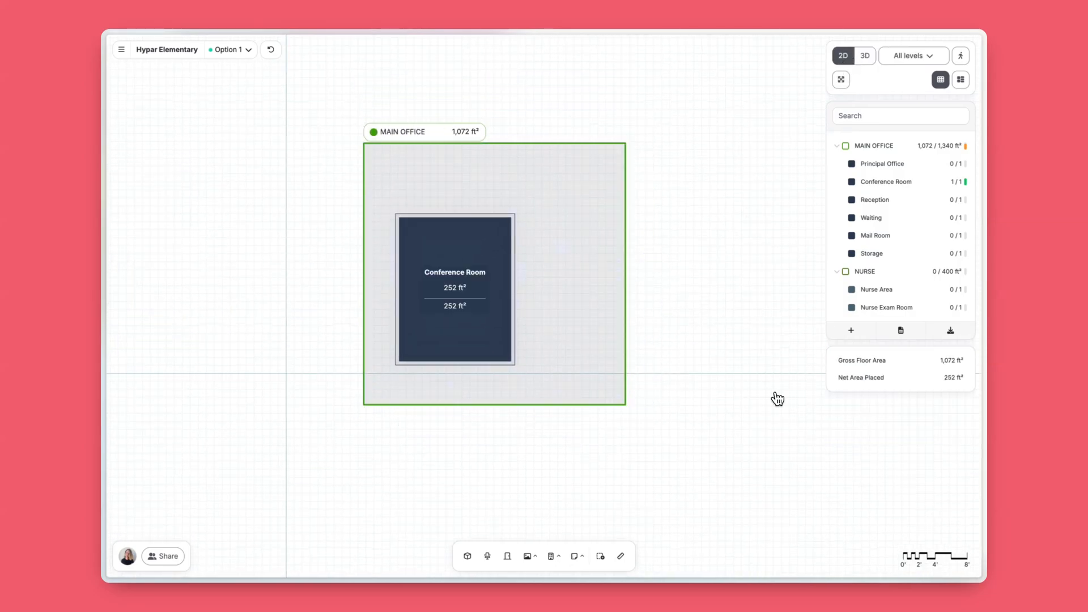
# Step: Add a program requirement named New Group and nest Male Bathrooms from BUILDING SUPPORT inside it
pyautogui.click(623, 329)
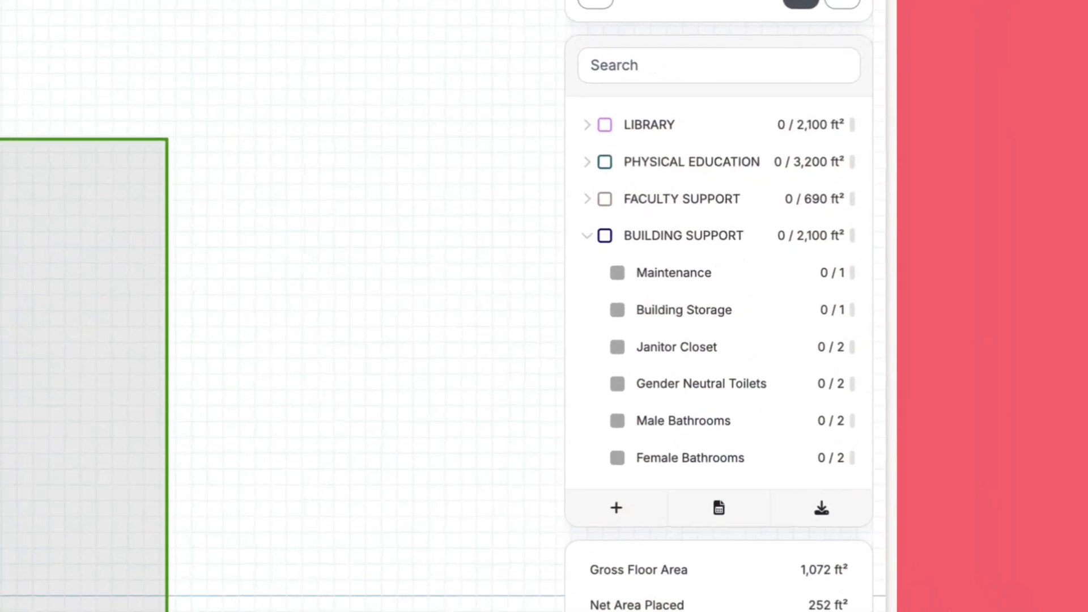
pyautogui.click(615, 508)
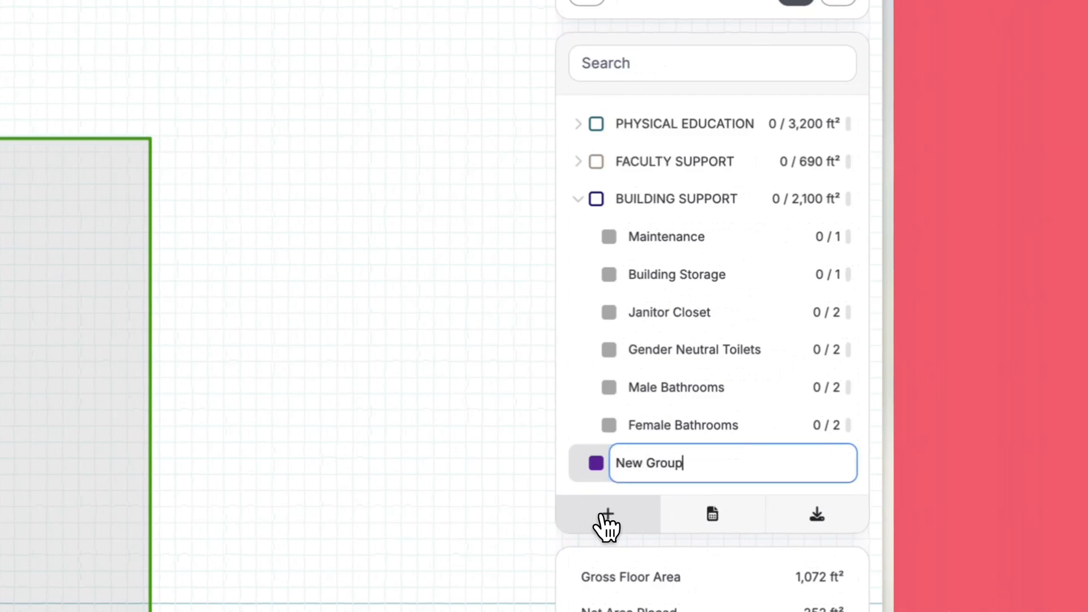
pyautogui.moveTo(637, 405); pyautogui.dragTo(675, 442)
# Step: Add a program requirement named New Space and nest it under Male Bathrooms
pyautogui.click(606, 515)
pyautogui.write('New Space')
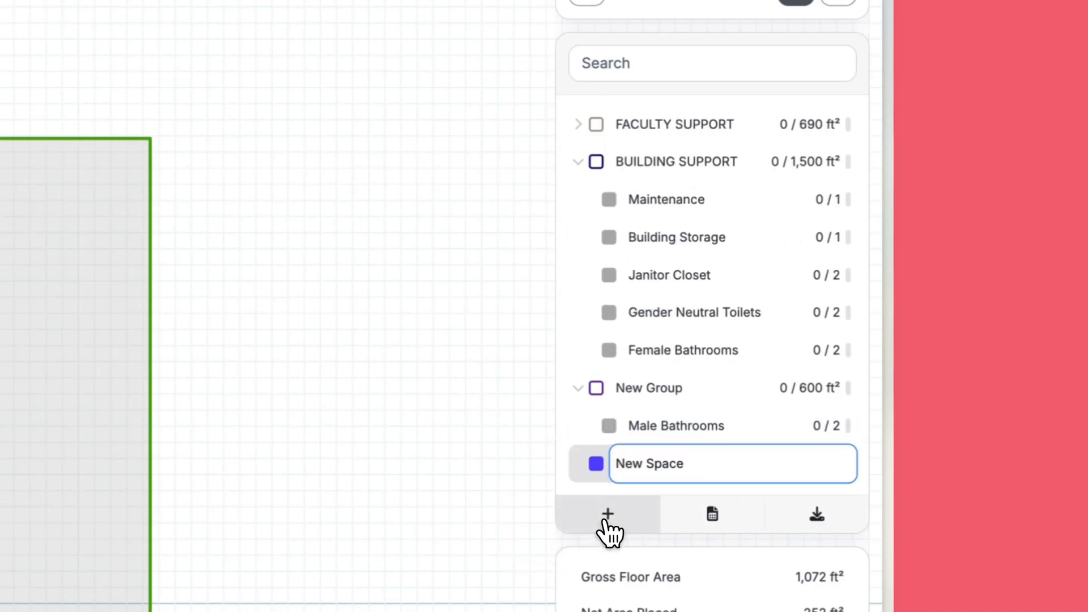
pyautogui.press('Return')
pyautogui.moveTo(628, 472)
pyautogui.mouseDown()
pyautogui.moveTo(646, 465)
pyautogui.moveTo(632, 485)
pyautogui.mouseUp()
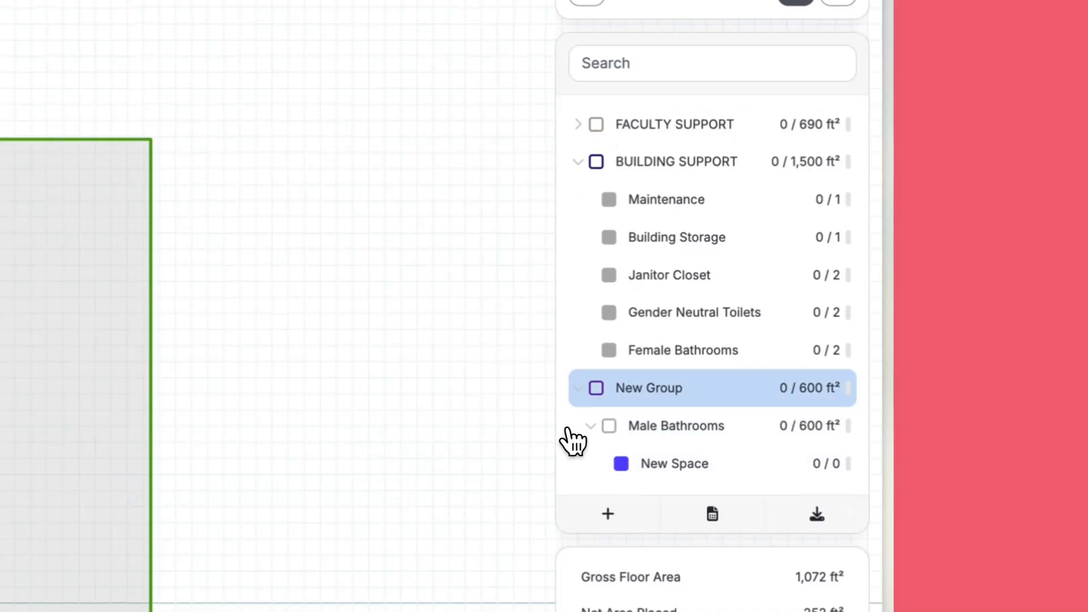
# Step: Move Female Bathrooms from BUILDING SUPPORT into New Group and collapse the group
pyautogui.moveTo(688, 350); pyautogui.dragTo(688, 423)
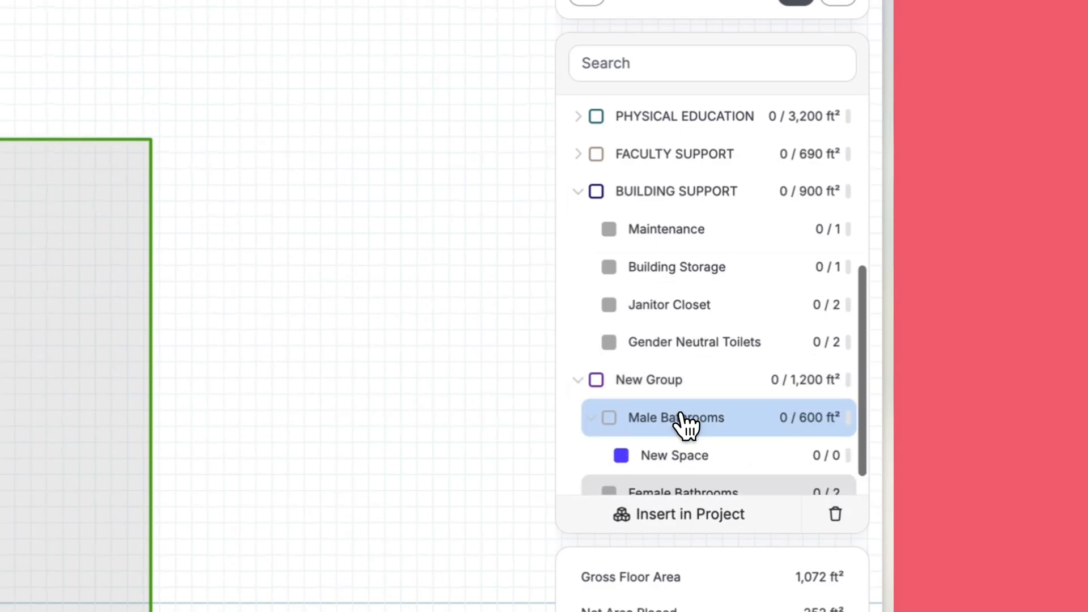
pyautogui.click(579, 350)
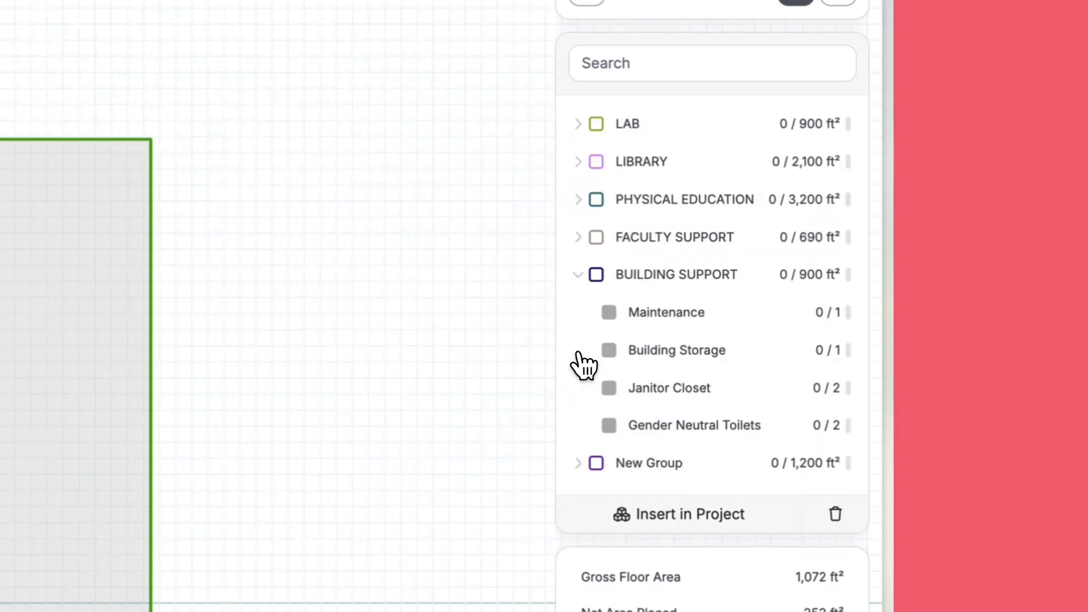
pyautogui.click(578, 462)
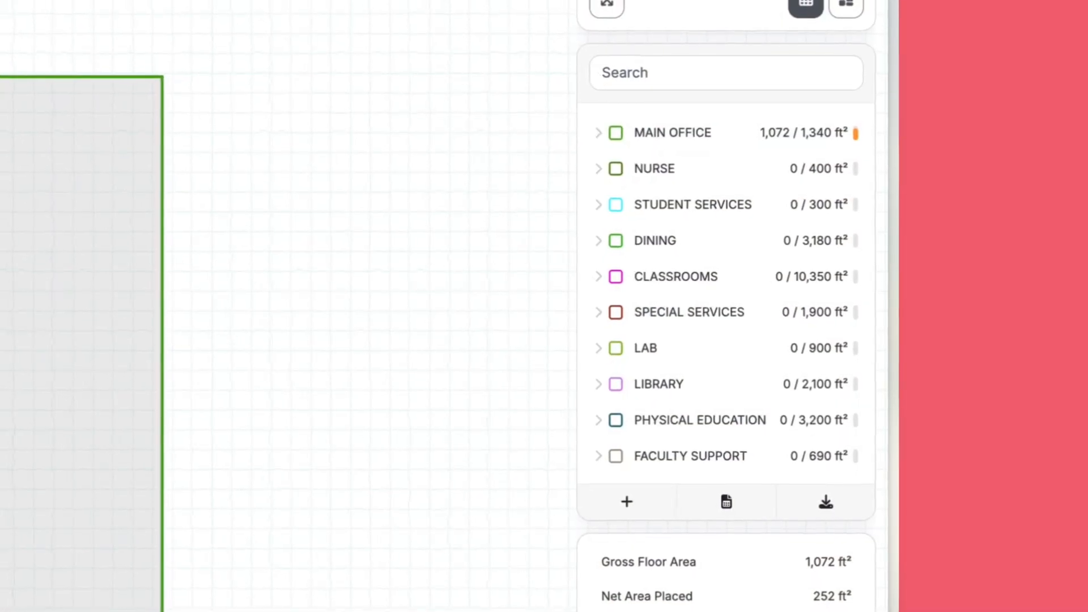
# Step: Expand STUDENT SERVICES and check the area and count settings of the Social Worker Office requirement
pyautogui.click(615, 215)
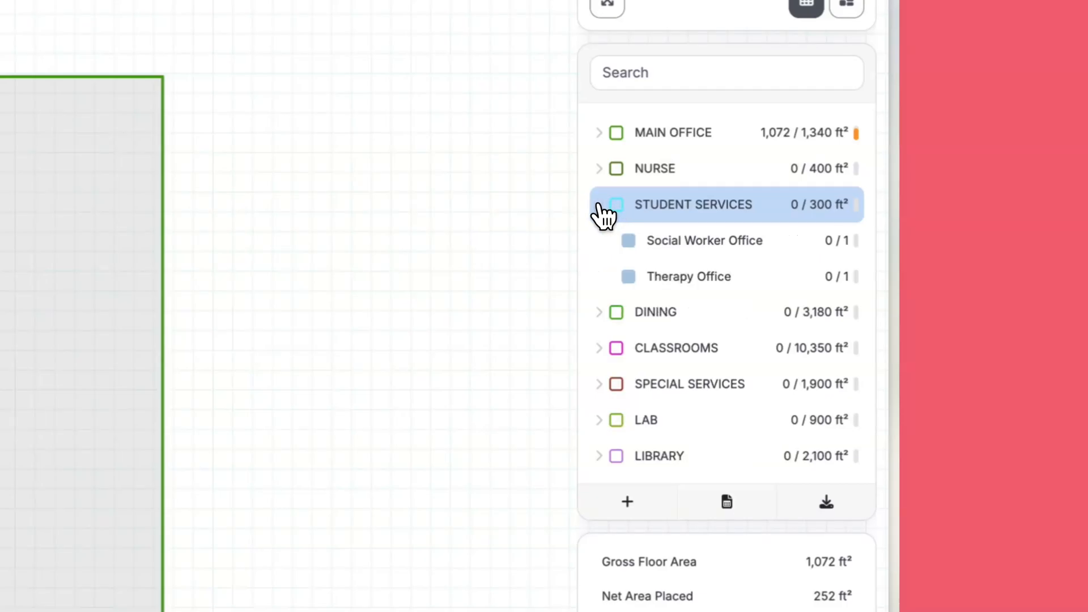
pyautogui.click(849, 251)
pyautogui.click(850, 252)
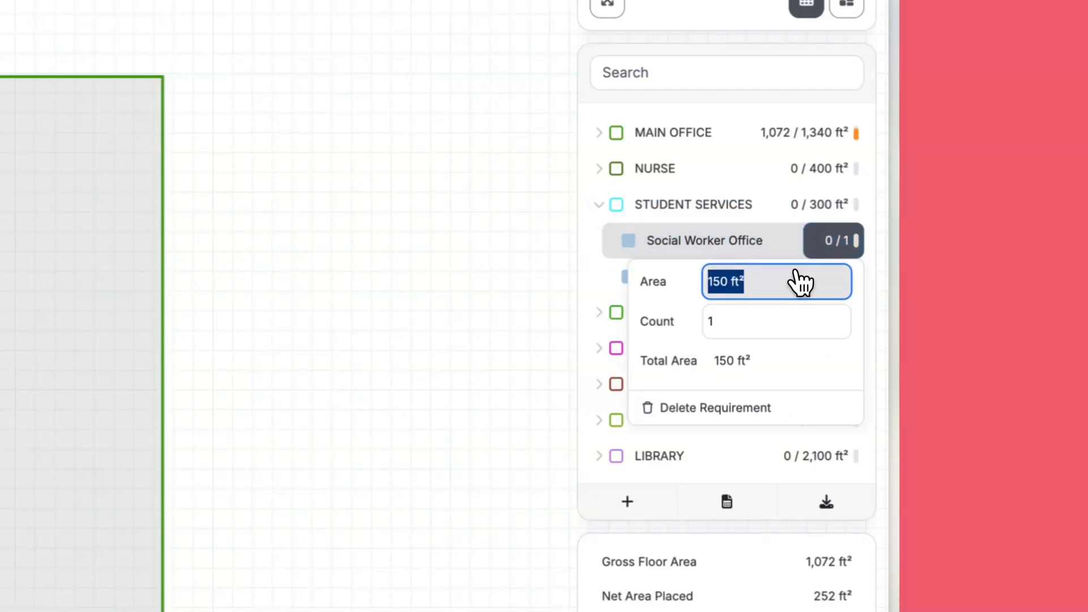
pyautogui.click(772, 327)
pyautogui.click(546, 387)
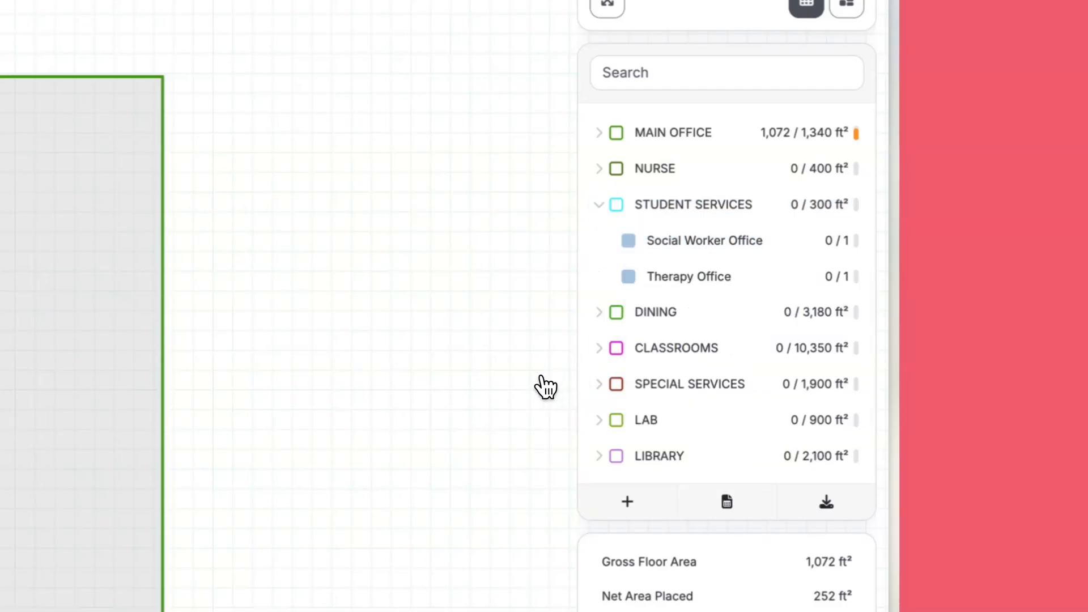
# Step: Switch to the Excel program workbook and compare Version 1 with Version 2, examining the MAIN OFFICE colors and the Vice Principal Office row
pyautogui.click(729, 503)
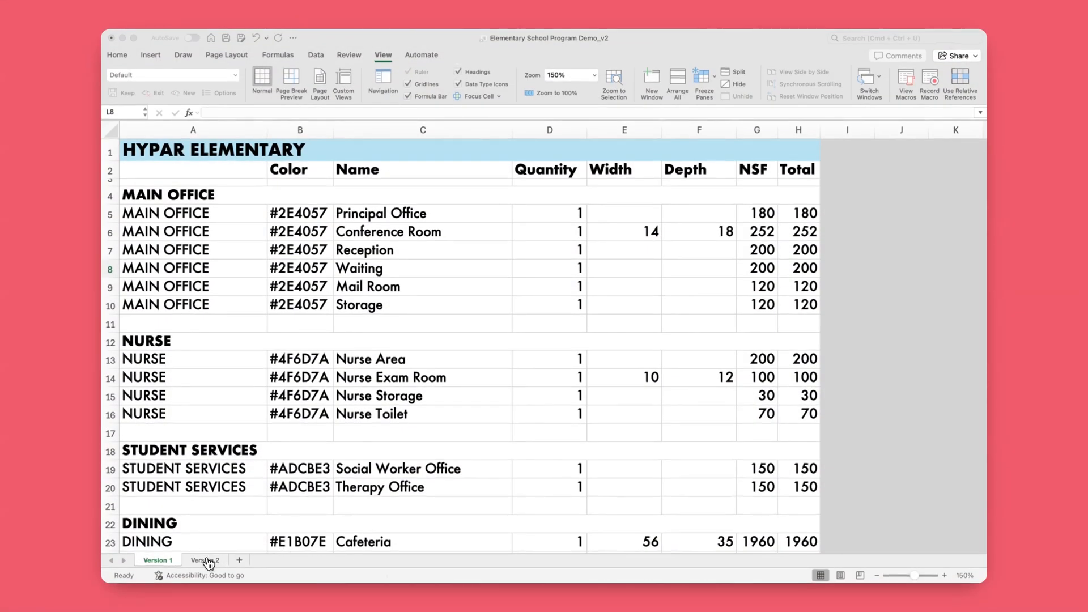
pyautogui.click(209, 562)
pyautogui.click(208, 561)
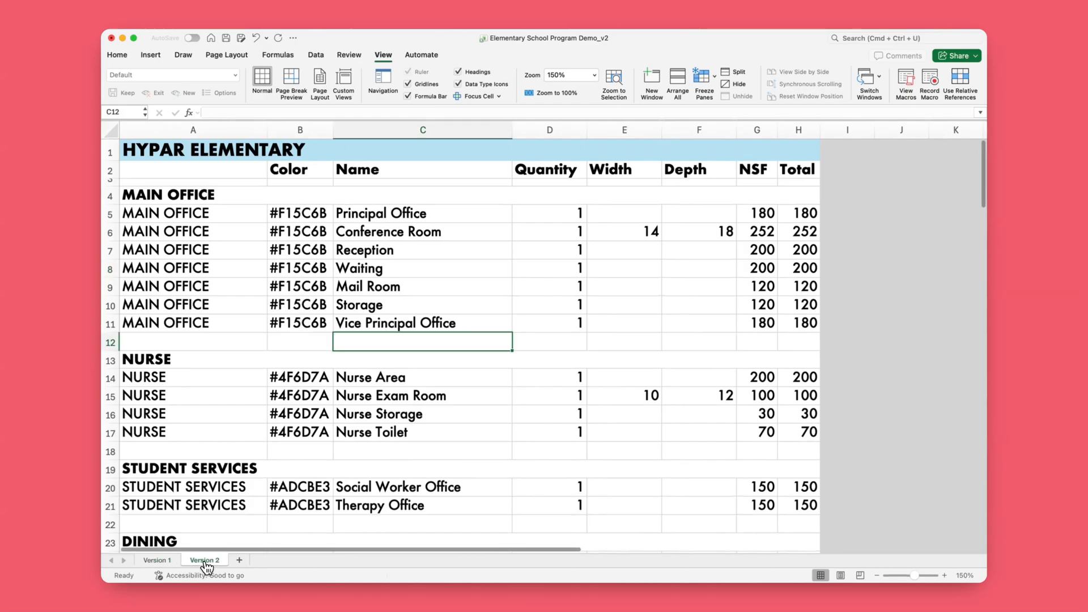
pyautogui.click(158, 560)
pyautogui.click(196, 561)
pyautogui.moveTo(323, 327); pyautogui.dragTo(323, 228)
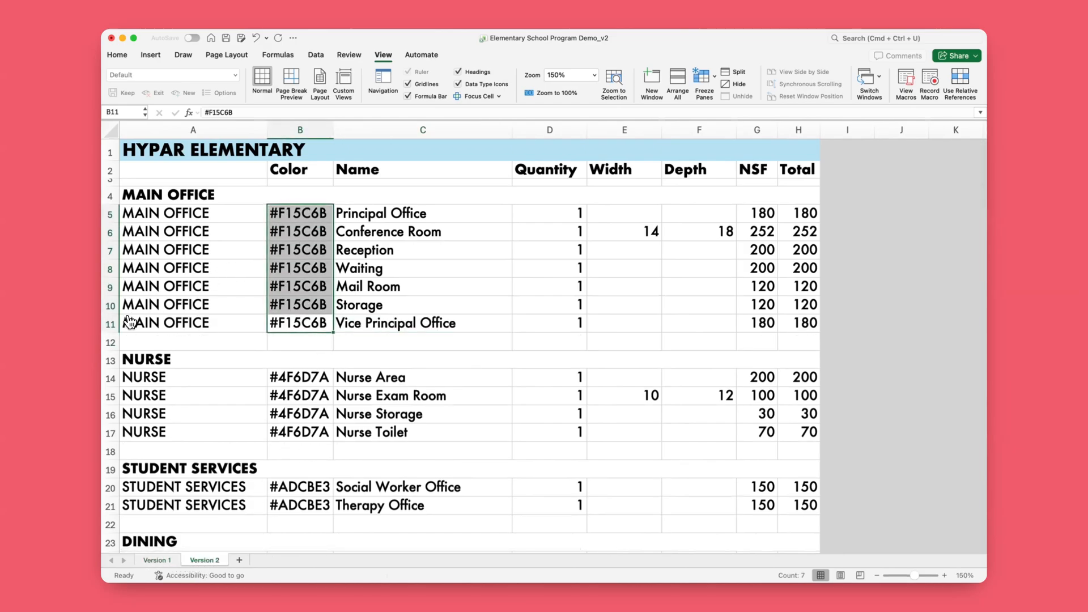
pyautogui.click(111, 330)
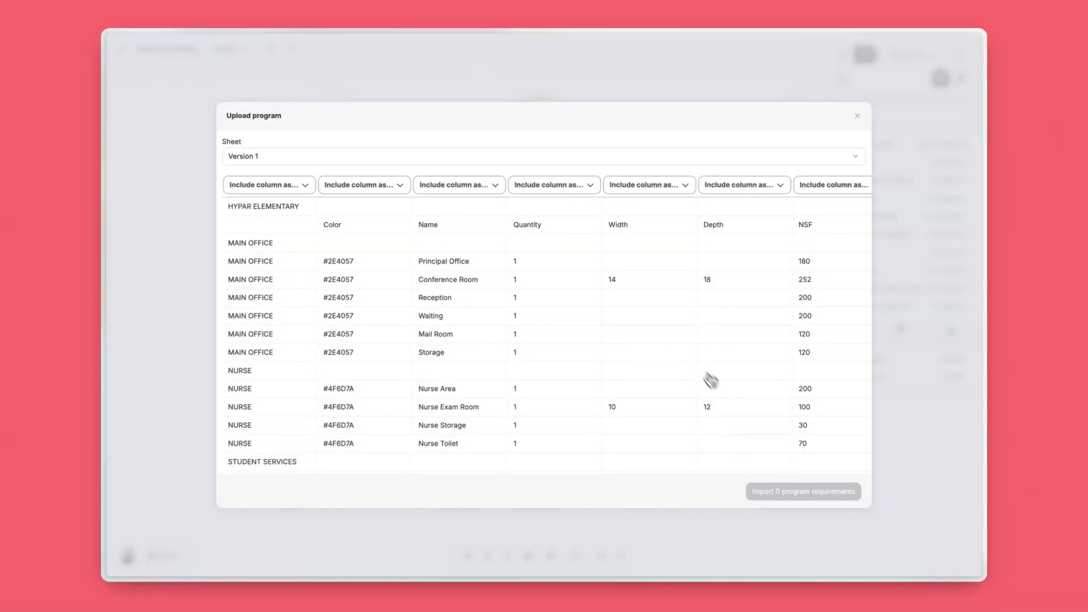
# Step: In Hypar's program upload, choose the Version 2 sheet and map its first three columns as Program Group, Color and Program Name
pyautogui.click(410, 159)
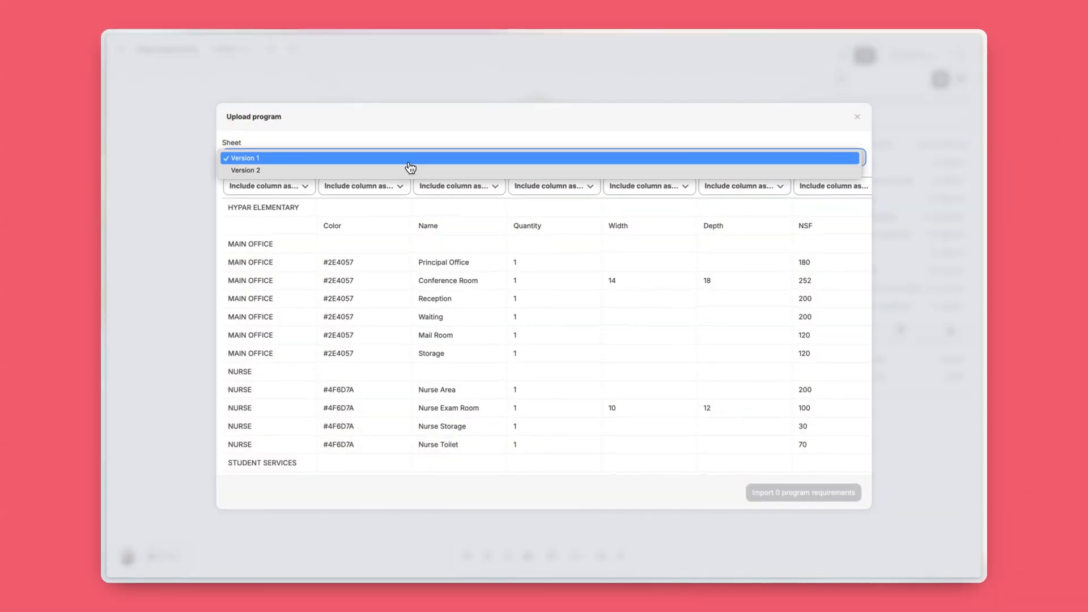
pyautogui.click(345, 171)
pyautogui.click(306, 183)
pyautogui.click(282, 222)
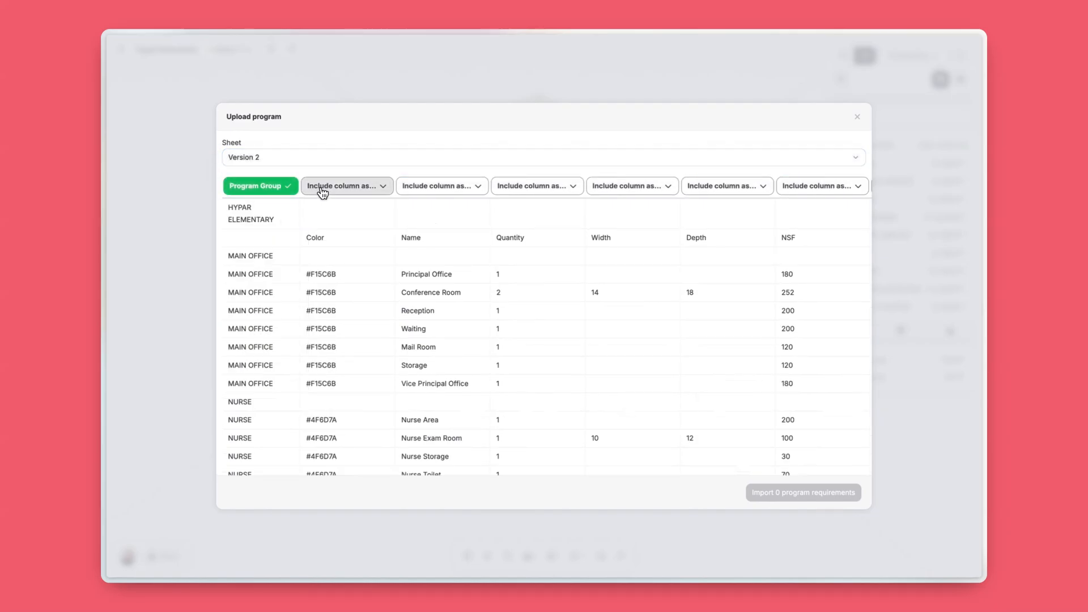
pyautogui.click(322, 193)
pyautogui.click(311, 248)
pyautogui.click(374, 185)
pyautogui.click(386, 208)
# Step: Map the Quantity column as Space Count and the Width and Depth columns as Width and Depth
pyautogui.click(470, 187)
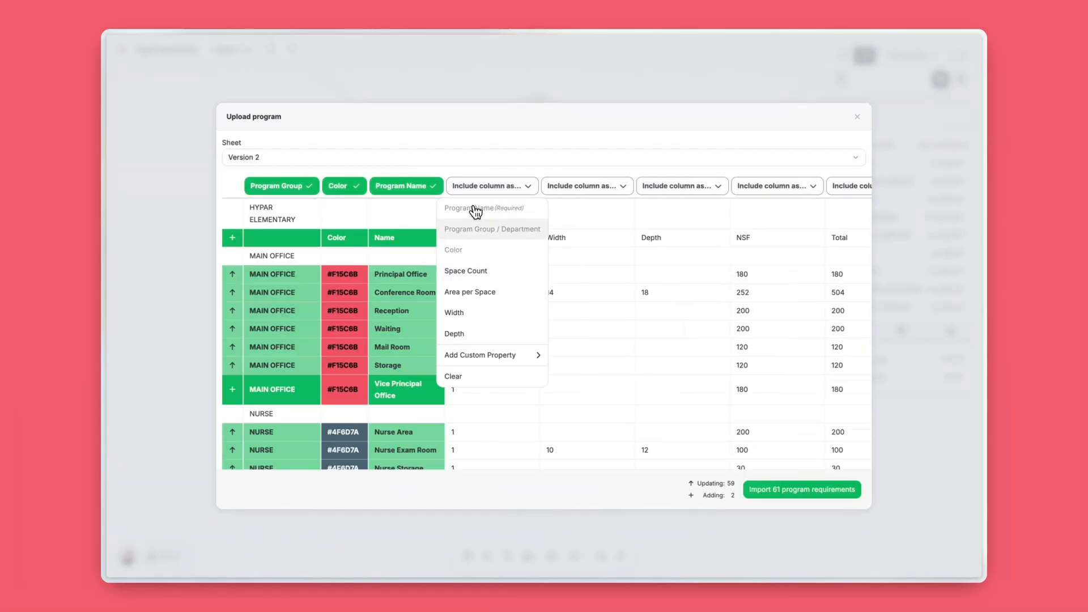
pyautogui.click(465, 270)
pyautogui.click(587, 187)
pyautogui.click(562, 312)
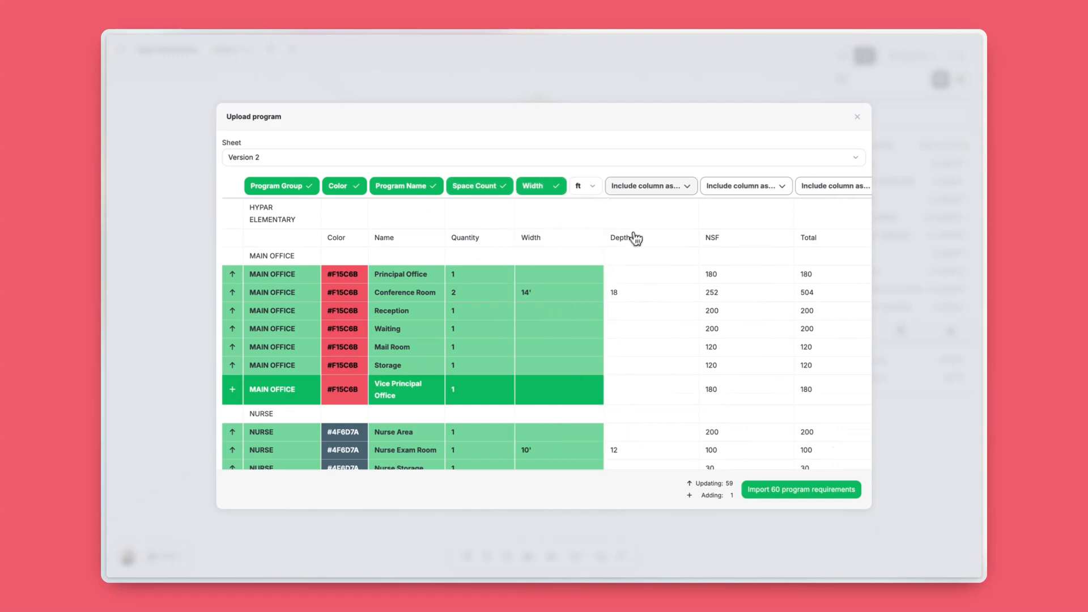
pyautogui.click(649, 186)
pyautogui.click(638, 334)
# Step: Map the NSF column as Area per Space and import the 60 program requirements
pyautogui.click(736, 185)
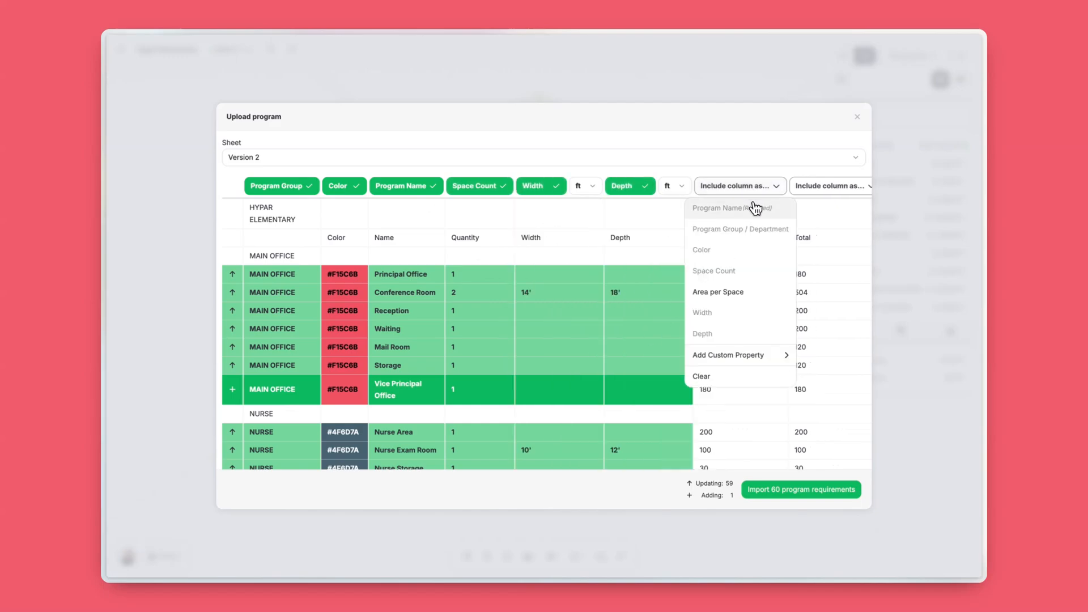
pyautogui.click(746, 291)
pyautogui.scroll(-3, 433, 348)
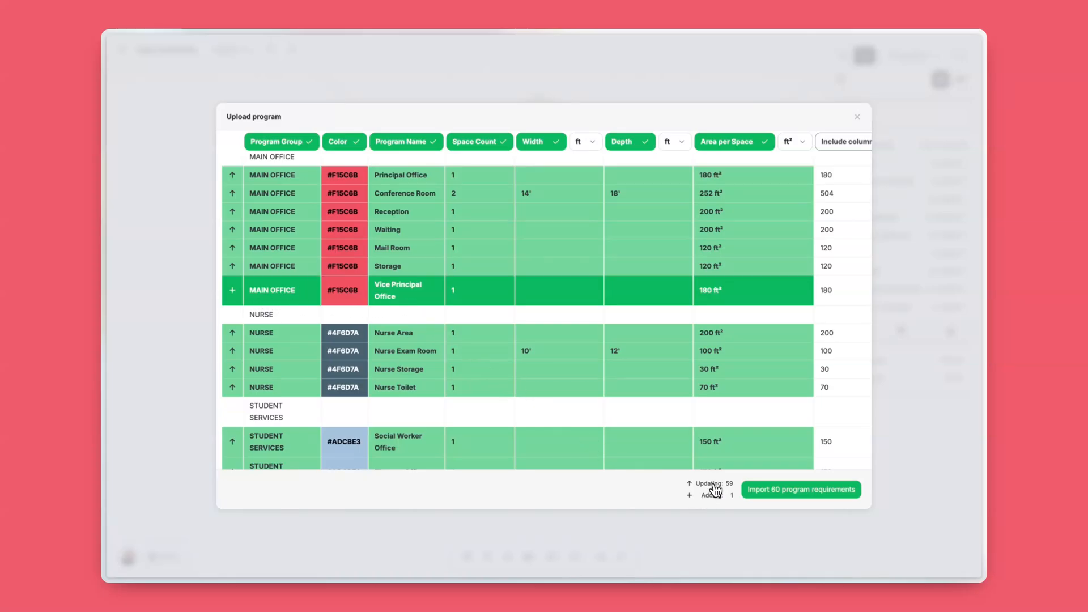
pyautogui.click(735, 496)
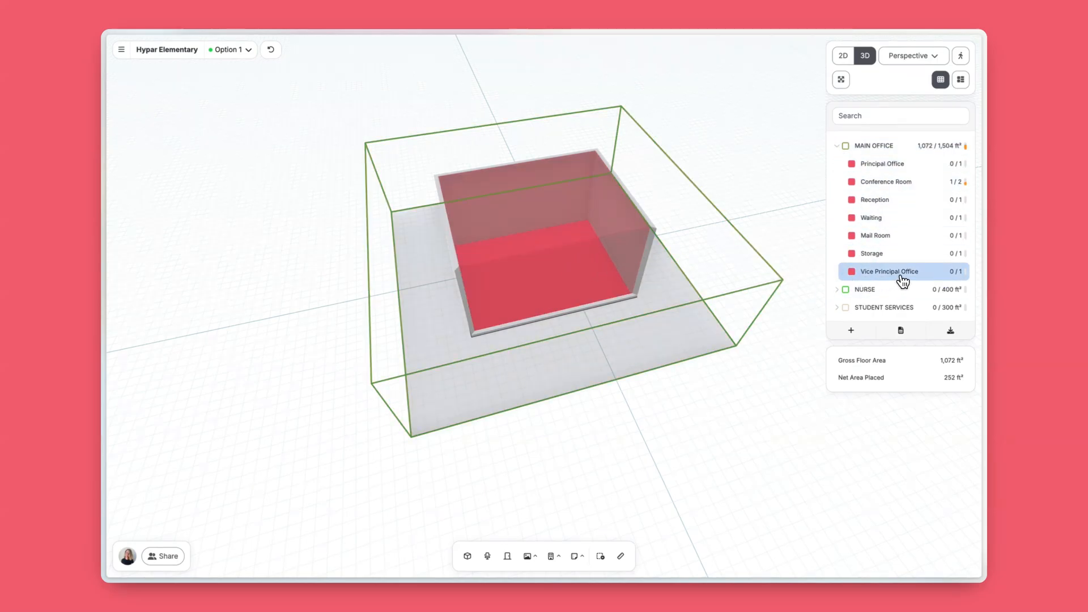
# Step: Examine the recolored Conference Room in 3D and review the updated requirements list below MAIN OFFICE
pyautogui.moveTo(781, 239); pyautogui.dragTo(695, 230)
pyautogui.scroll(-3, 946, 280)
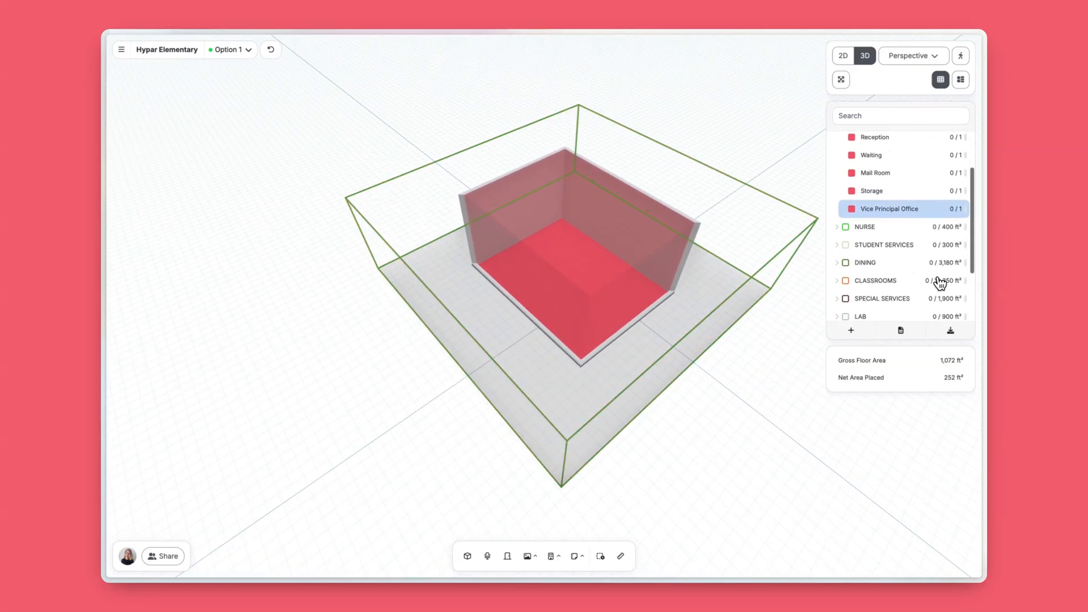